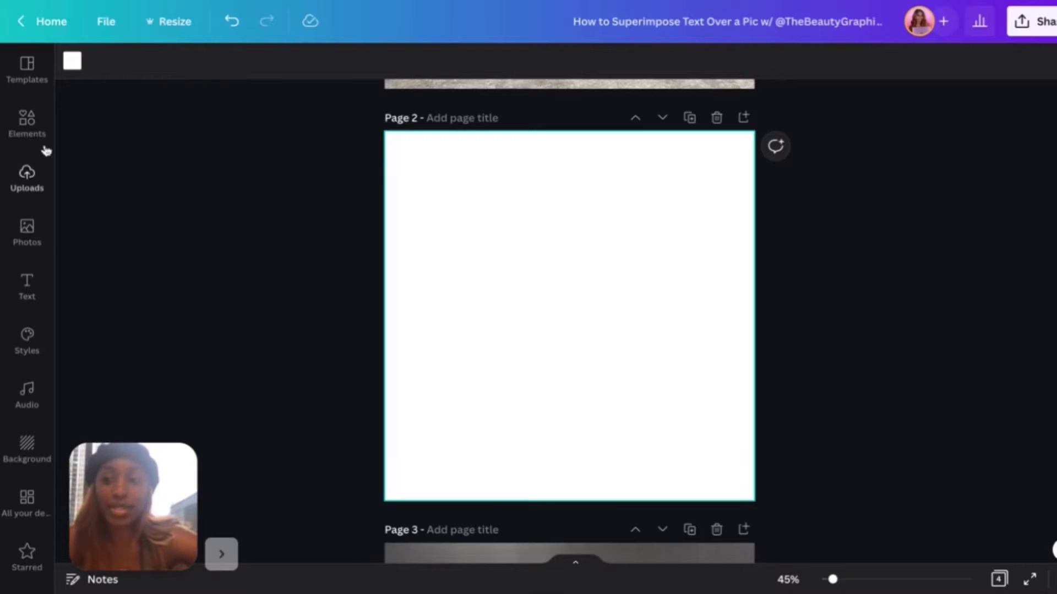
Step: Place the uploaded photo of the woman in the hat on page 2, and delete the extra copy of it
{"action": "left_click", "coordinate": [29, 176]}
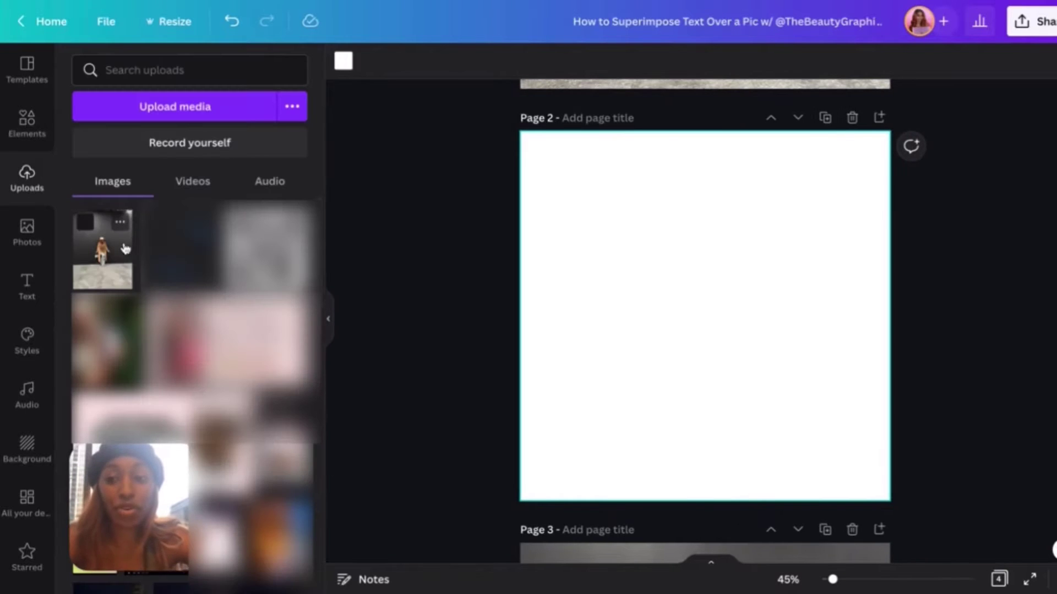
{"action": "left_click", "coordinate": [330, 323]}
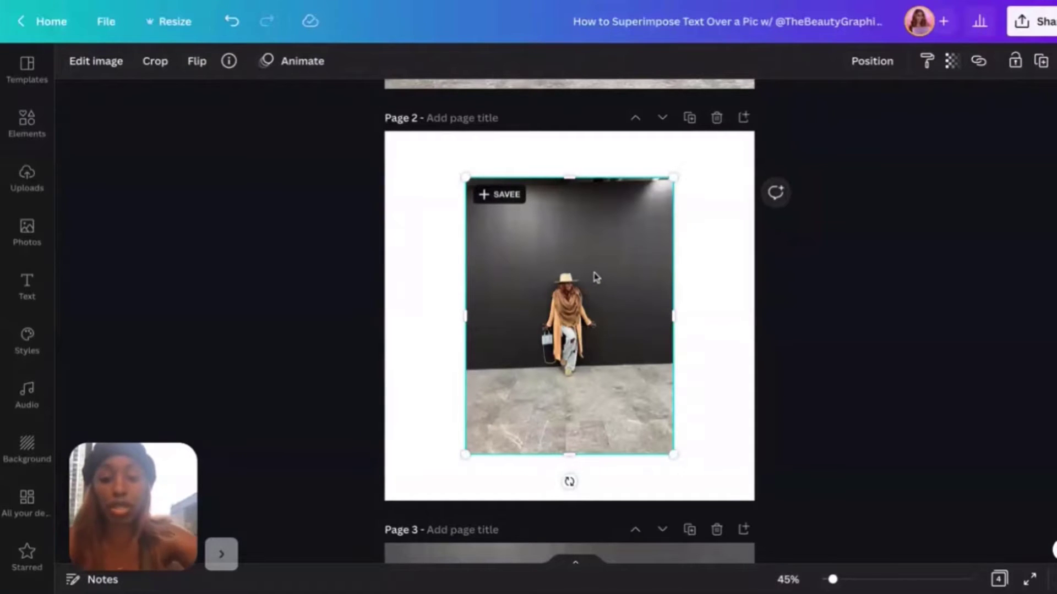
{"action": "left_click_drag", "start_coordinate": [596, 277], "coordinate": [602, 283]}
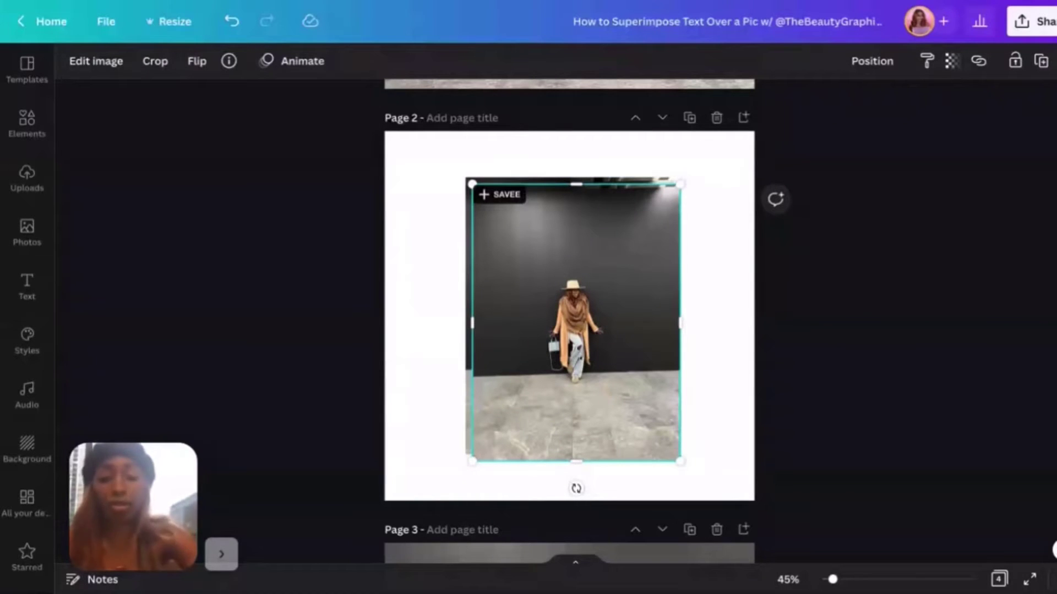
{"action": "key", "text": "Delete"}
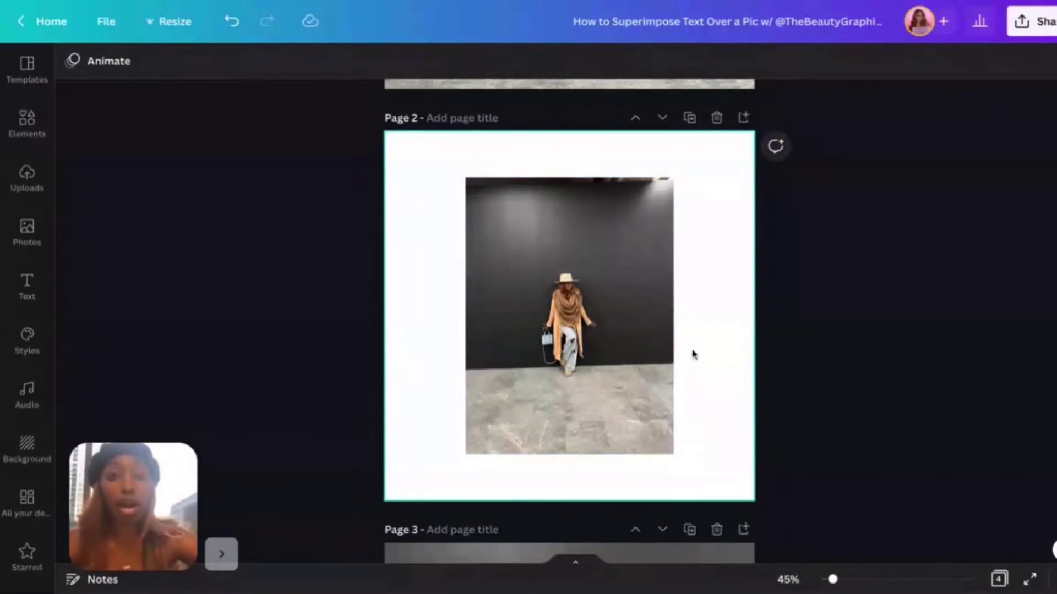
Step: Show the rulers and guides, and place a horizontal guide across page 2 near the photo's wall-floor line
{"action": "left_click", "coordinate": [108, 28]}
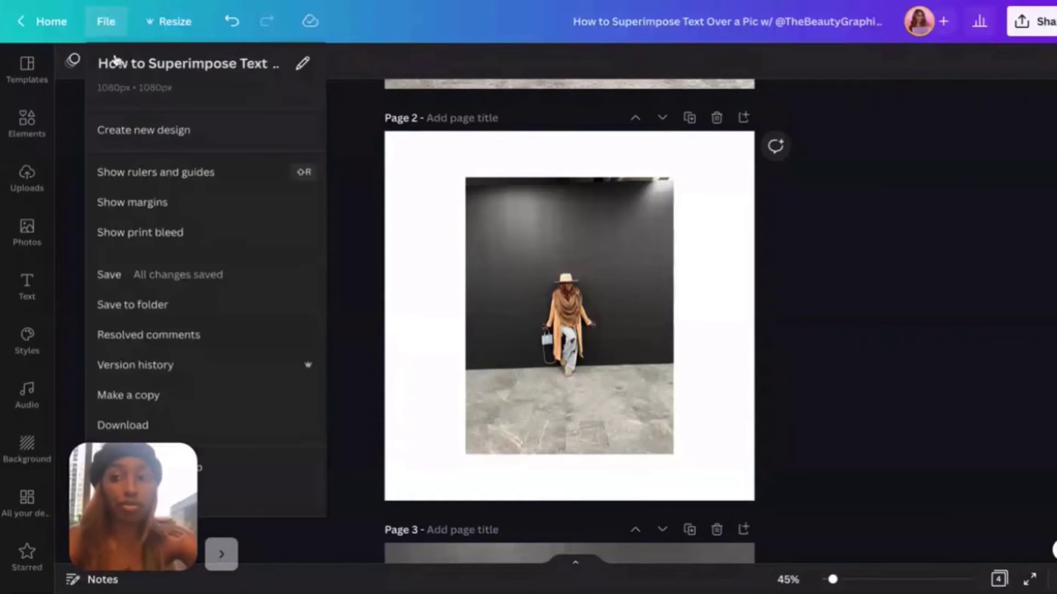
{"action": "left_click", "coordinate": [164, 181]}
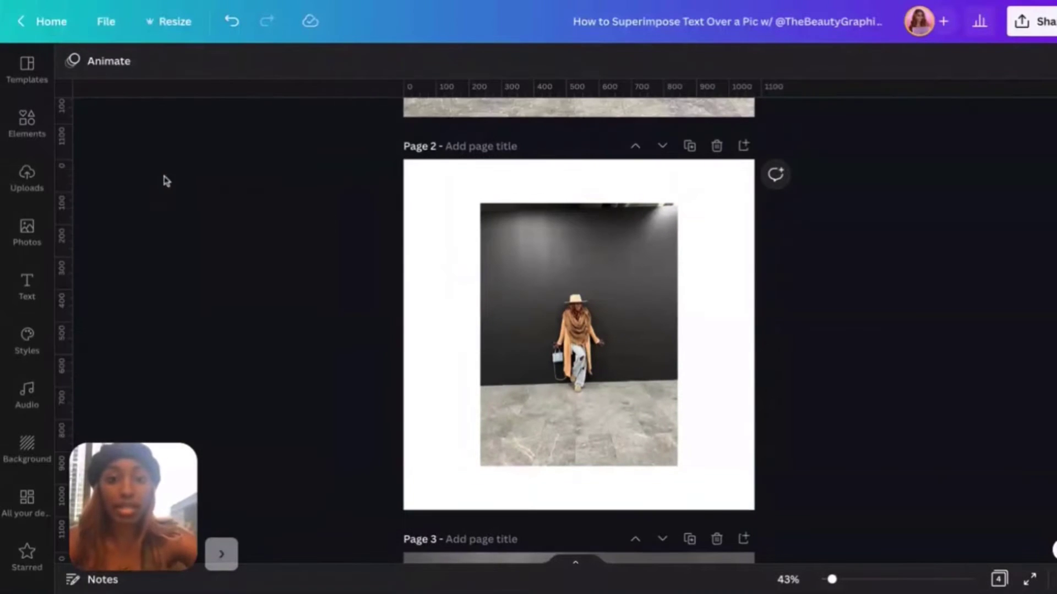
{"action": "scroll", "coordinate": [585, 207], "scroll_direction": "down", "scroll_amount": 1}
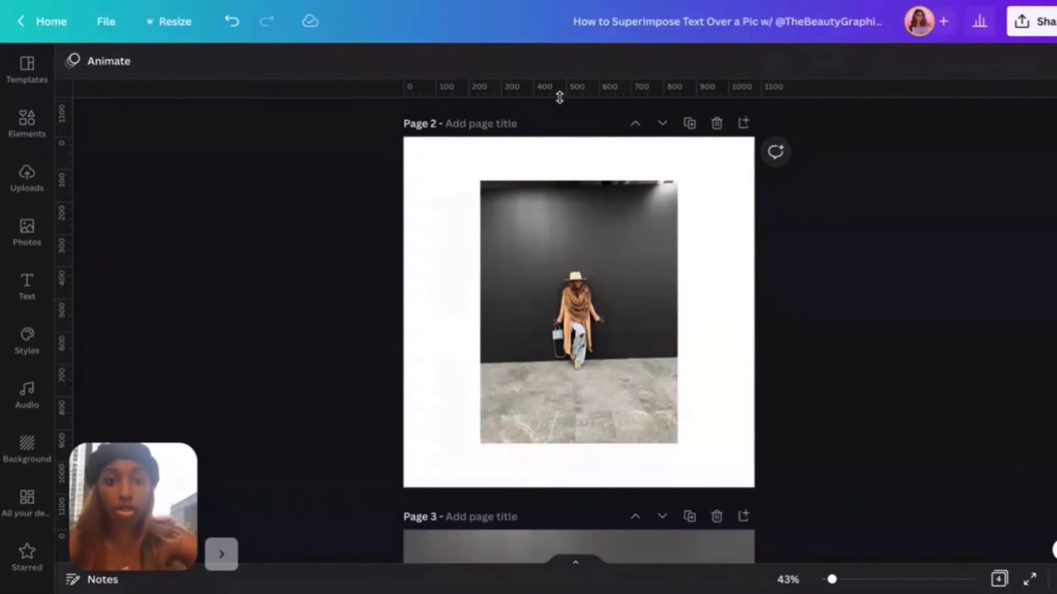
{"action": "left_click_drag", "start_coordinate": [468, 95], "coordinate": [606, 365]}
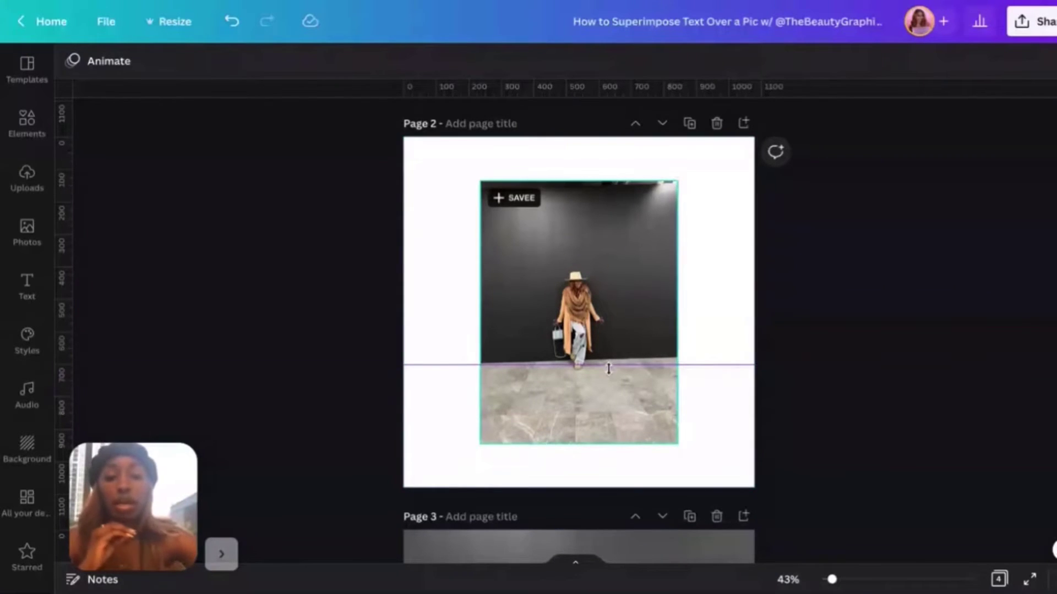
Step: Rotate the photo about 2° to level its floor line, aligning the horizontal guide with the base of the wall
{"action": "left_click", "coordinate": [569, 426]}
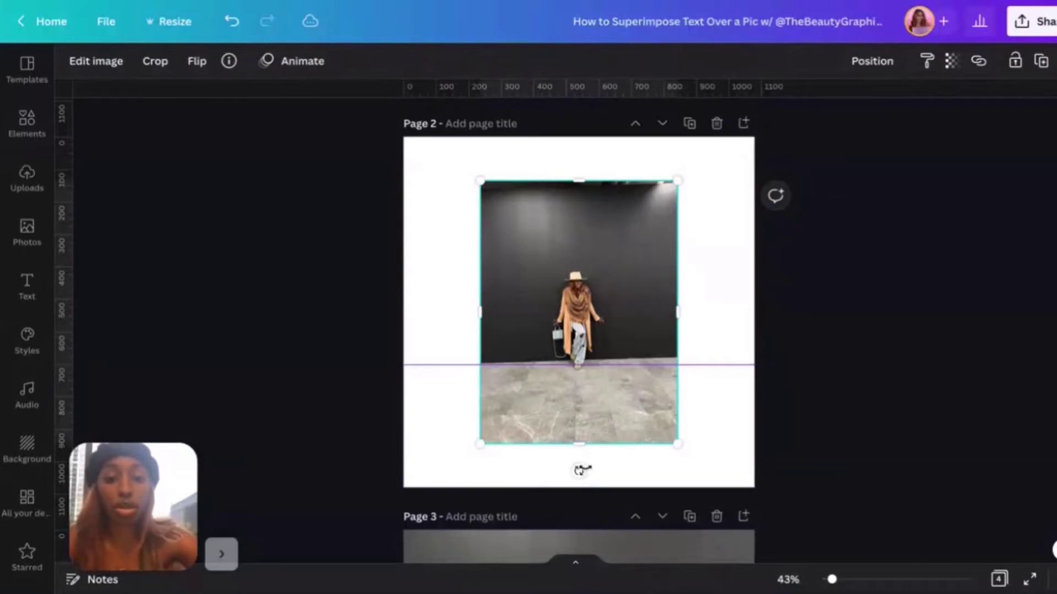
{"action": "key", "text": "ctrl+0"}
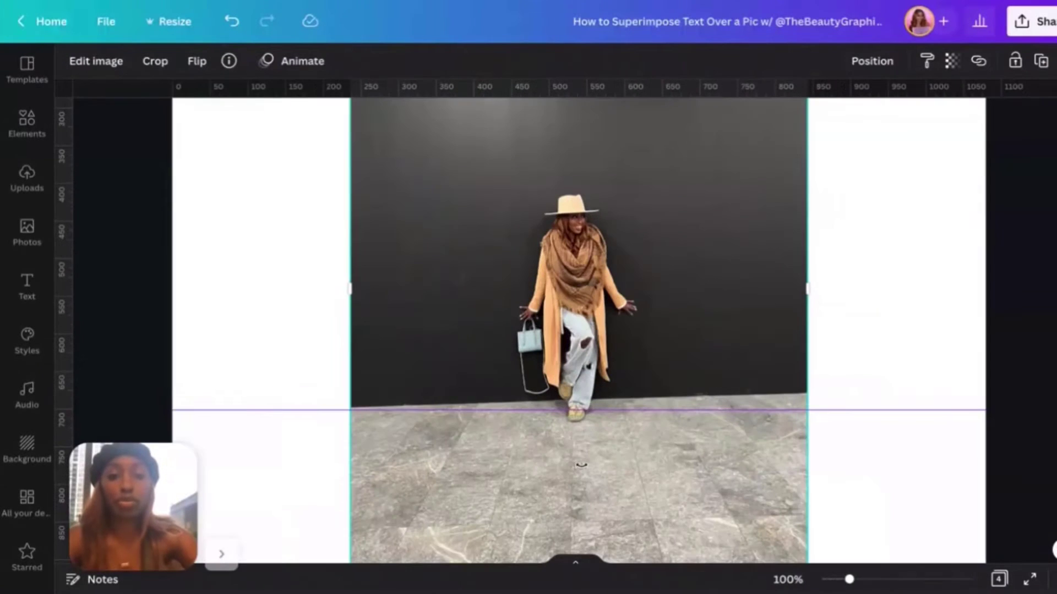
{"action": "scroll", "coordinate": [582, 465], "scroll_direction": "down", "scroll_amount": 2}
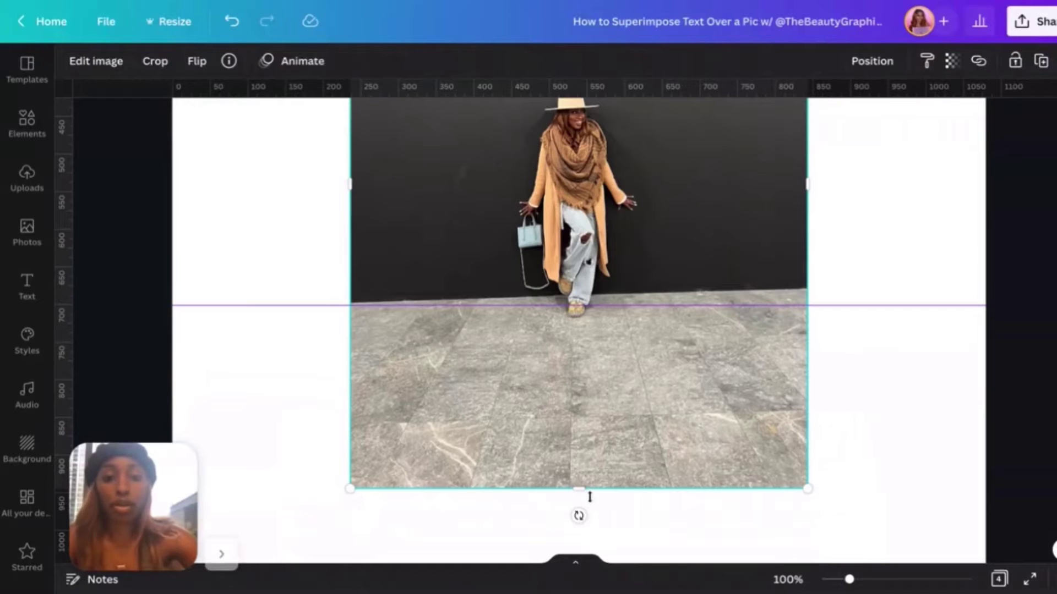
{"action": "left_click_drag", "start_coordinate": [579, 516], "coordinate": [583, 516]}
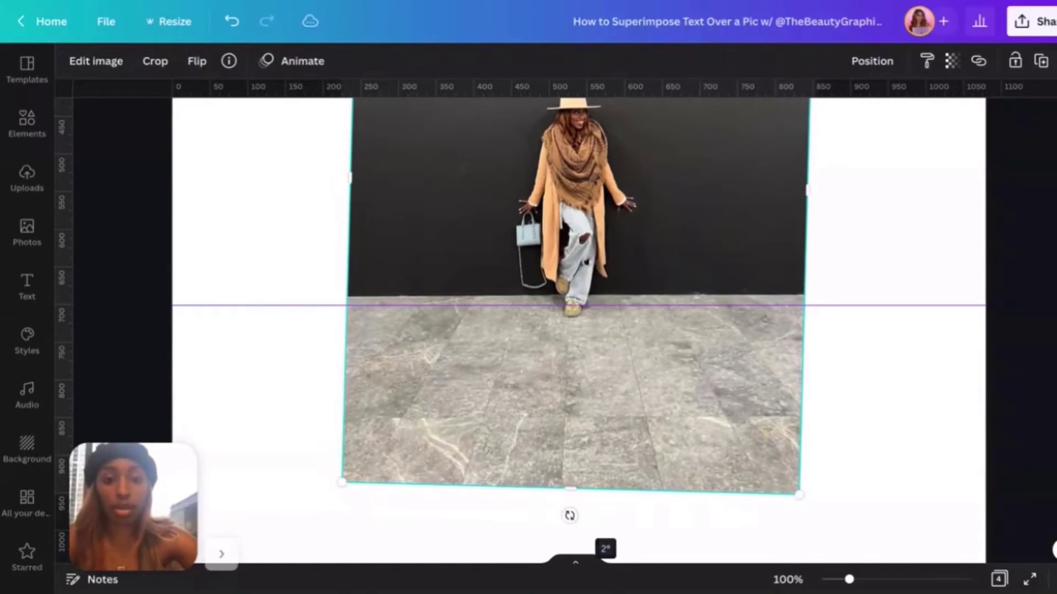
{"action": "left_click_drag", "start_coordinate": [563, 302], "coordinate": [565, 304]}
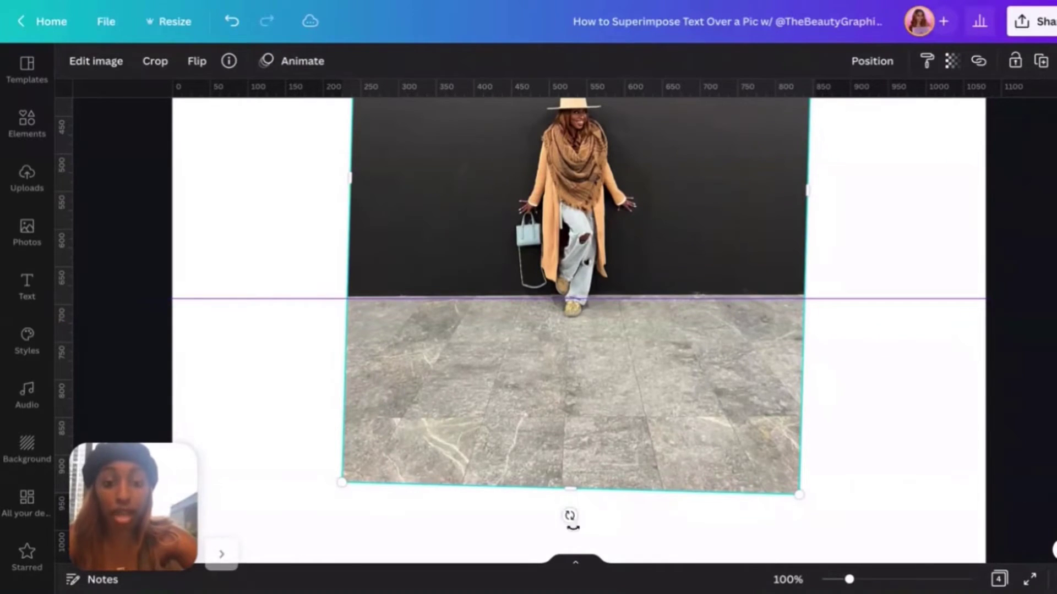
{"action": "left_click_drag", "start_coordinate": [568, 516], "coordinate": [568, 516]}
{"action": "left_click", "coordinate": [857, 429]}
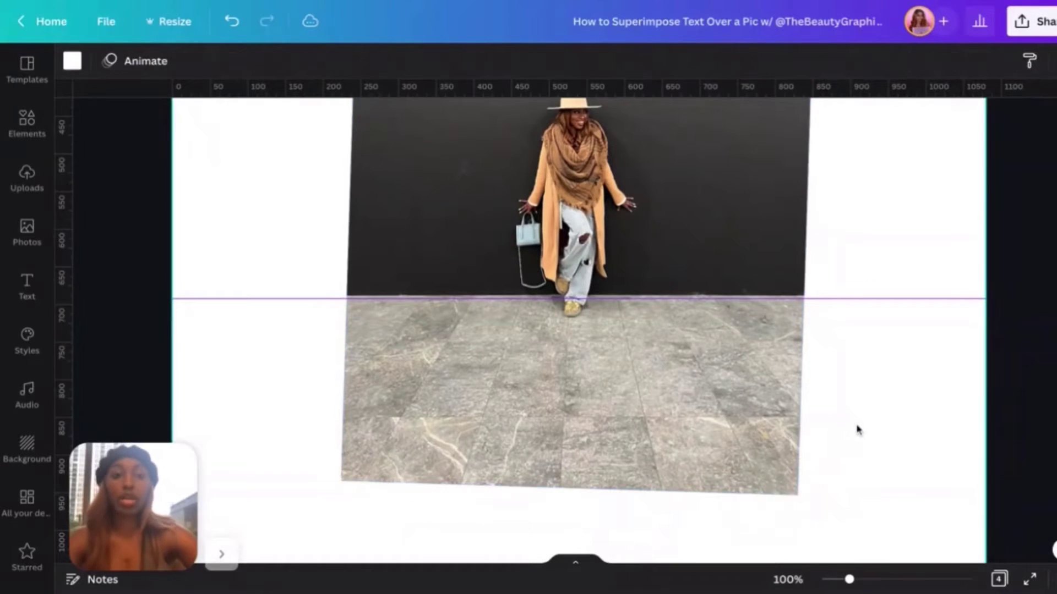
Step: Hide the rulers and guides
{"action": "key", "text": "ctrl+minus"}
{"action": "key", "text": "ctrl+minus"}
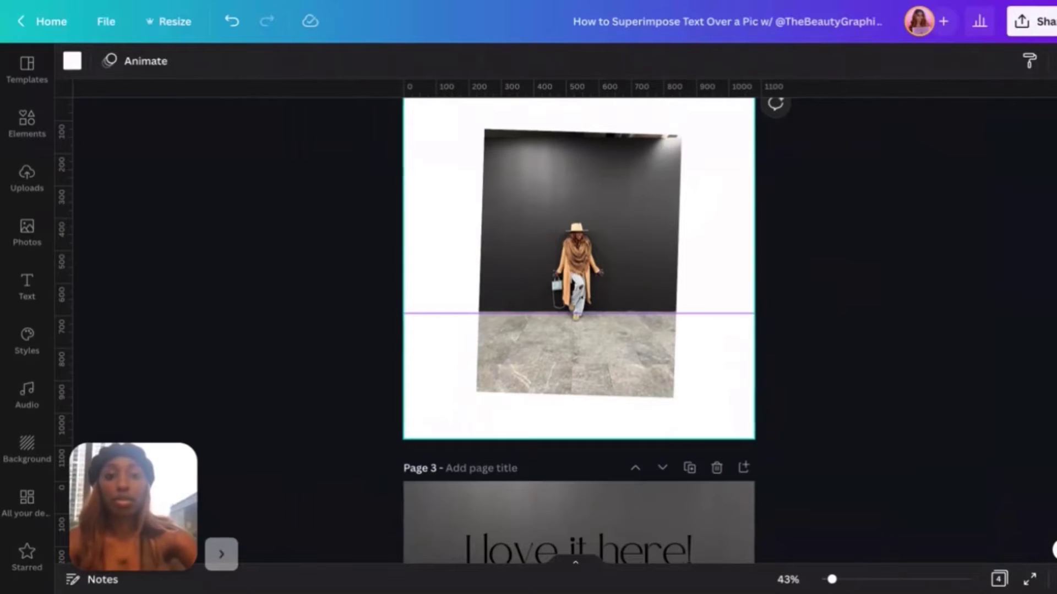
{"action": "scroll", "coordinate": [649, 268], "scroll_direction": "up", "scroll_amount": 1}
{"action": "scroll", "coordinate": [632, 251], "scroll_direction": "up", "scroll_amount": 1}
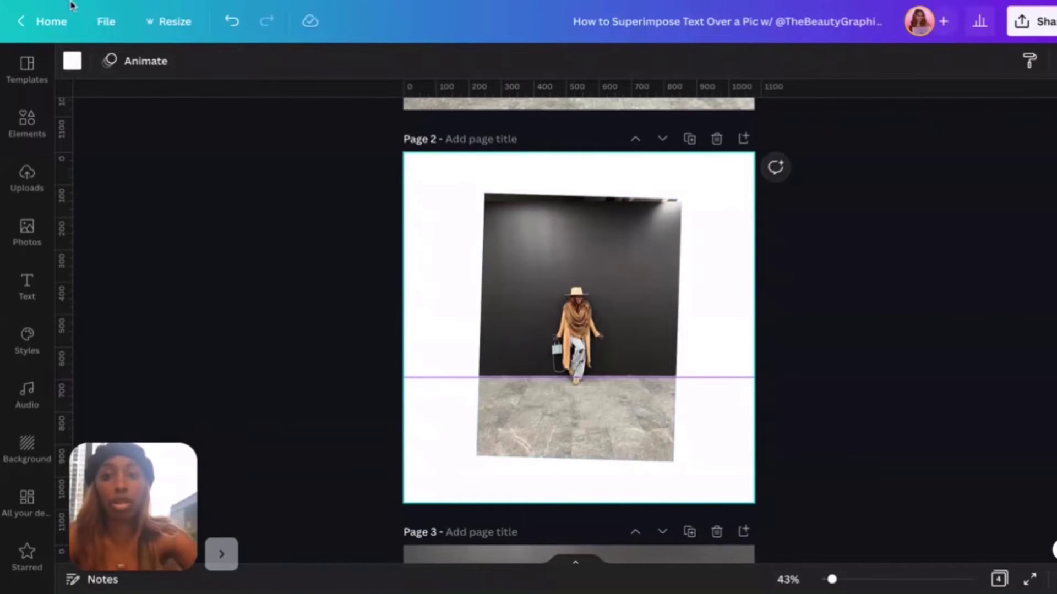
{"action": "left_click", "coordinate": [105, 21]}
{"action": "left_click", "coordinate": [164, 173]}
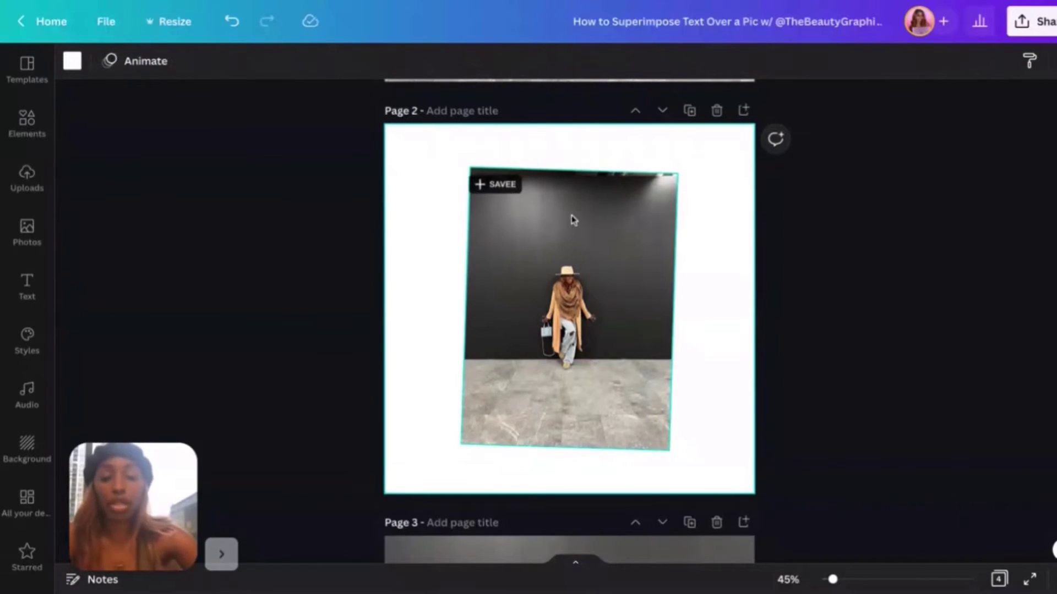
Step: Set the straightened photo as page 2's background, then shift it down and enlarge it slightly, leaving wall space above the woman
{"action": "right_click", "coordinate": [580, 237]}
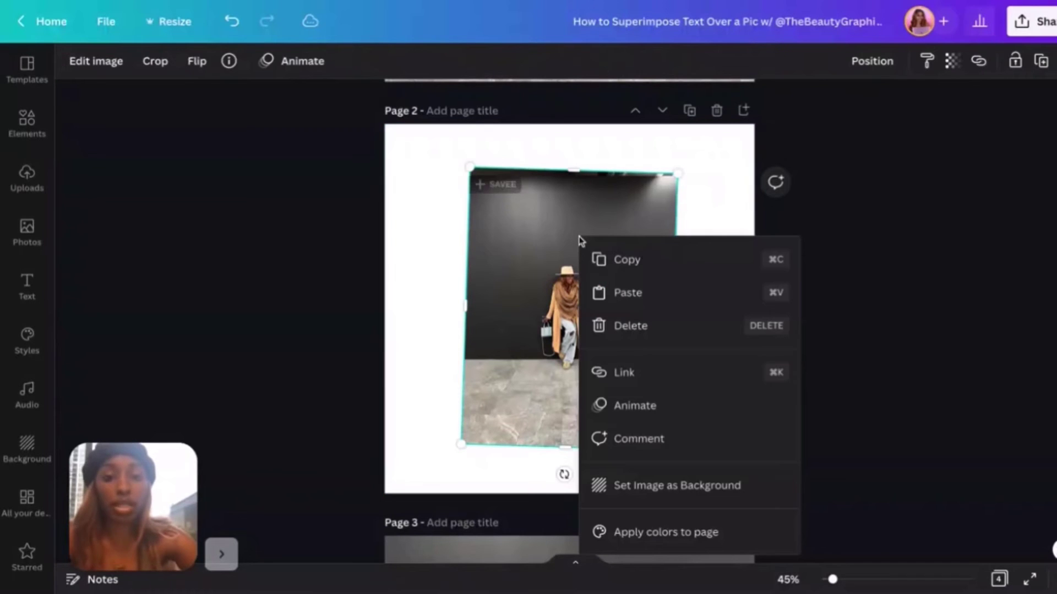
{"action": "left_click", "coordinate": [655, 497]}
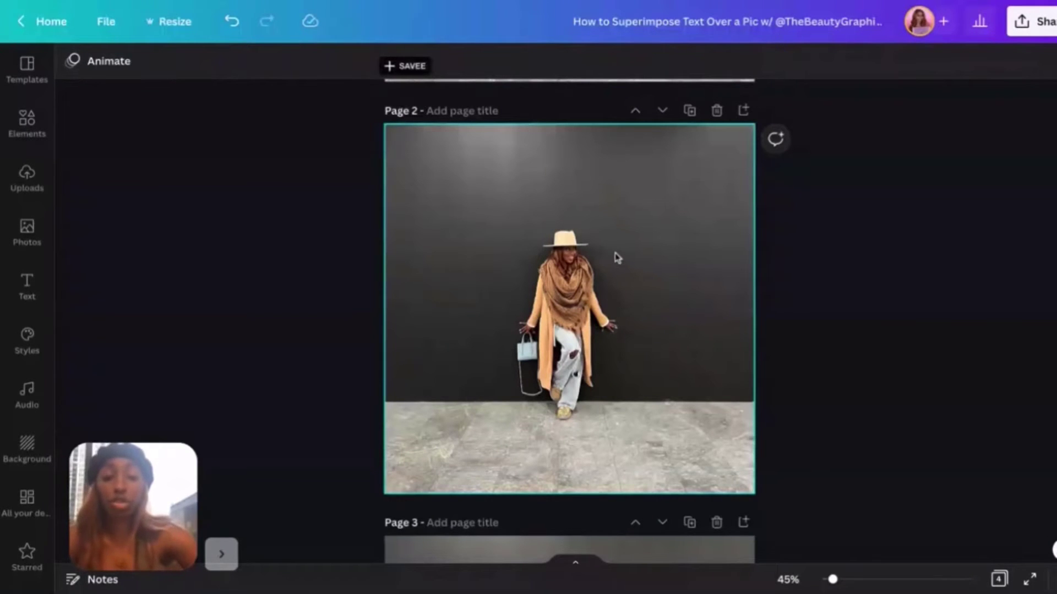
{"action": "double_click", "coordinate": [587, 213]}
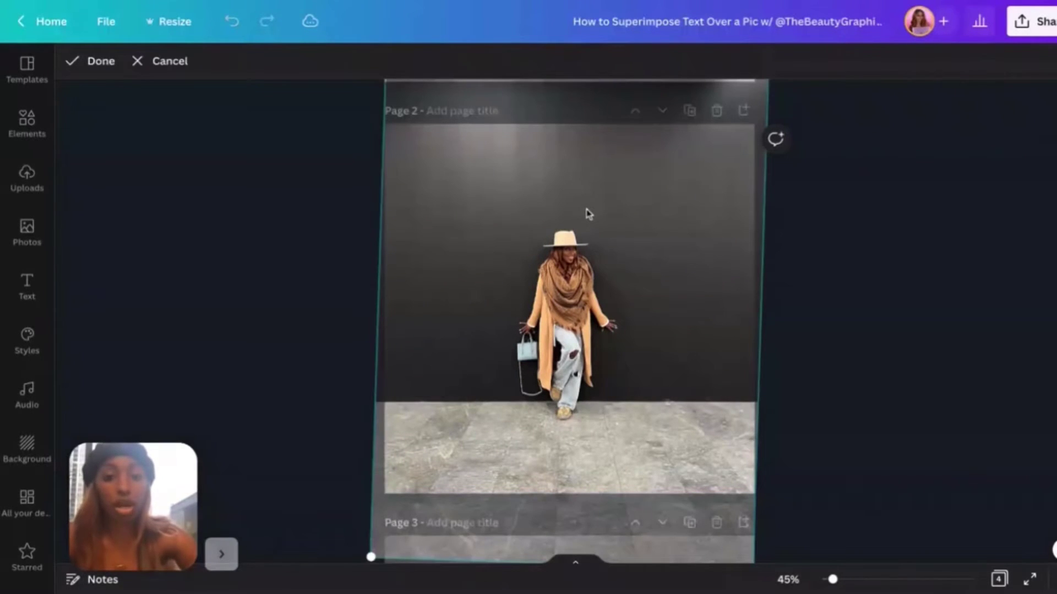
{"action": "left_click_drag", "start_coordinate": [587, 234], "coordinate": [588, 234]}
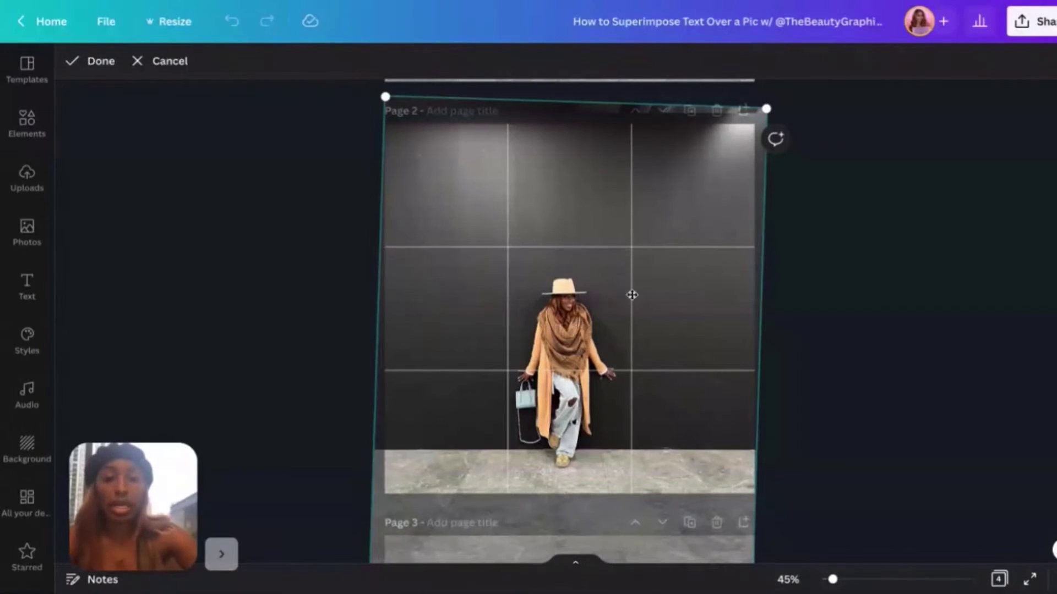
{"action": "left_click_drag", "start_coordinate": [537, 359], "coordinate": [574, 358]}
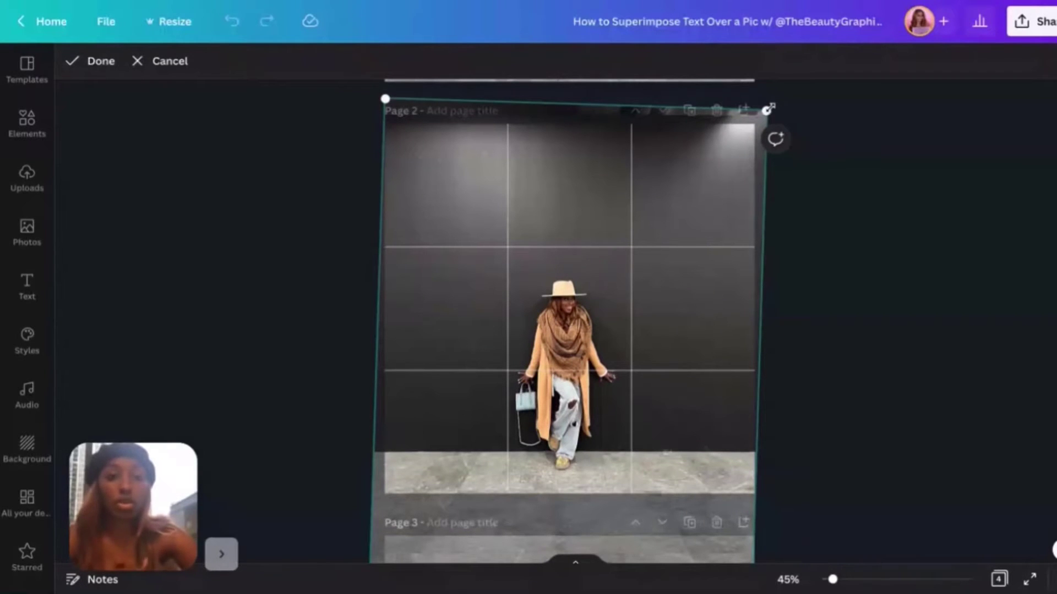
{"action": "mouse_move", "coordinate": [768, 108]}
{"action": "left_mouse_down"}
{"action": "mouse_move", "coordinate": [788, 84]}
{"action": "mouse_move", "coordinate": [780, 94]}
{"action": "left_mouse_up"}
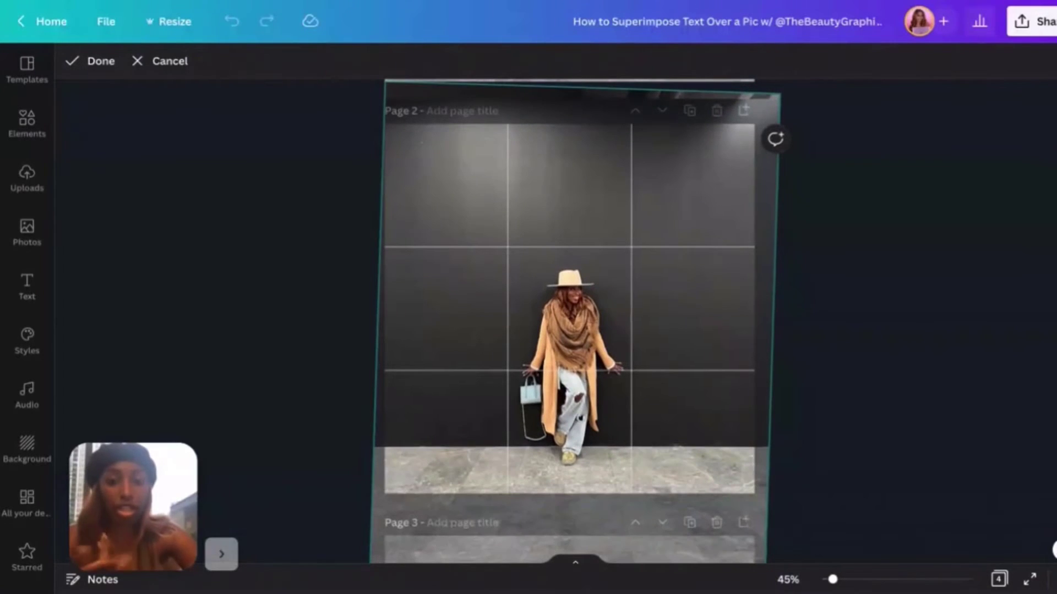
{"action": "left_click_drag", "start_coordinate": [780, 94], "coordinate": [781, 93]}
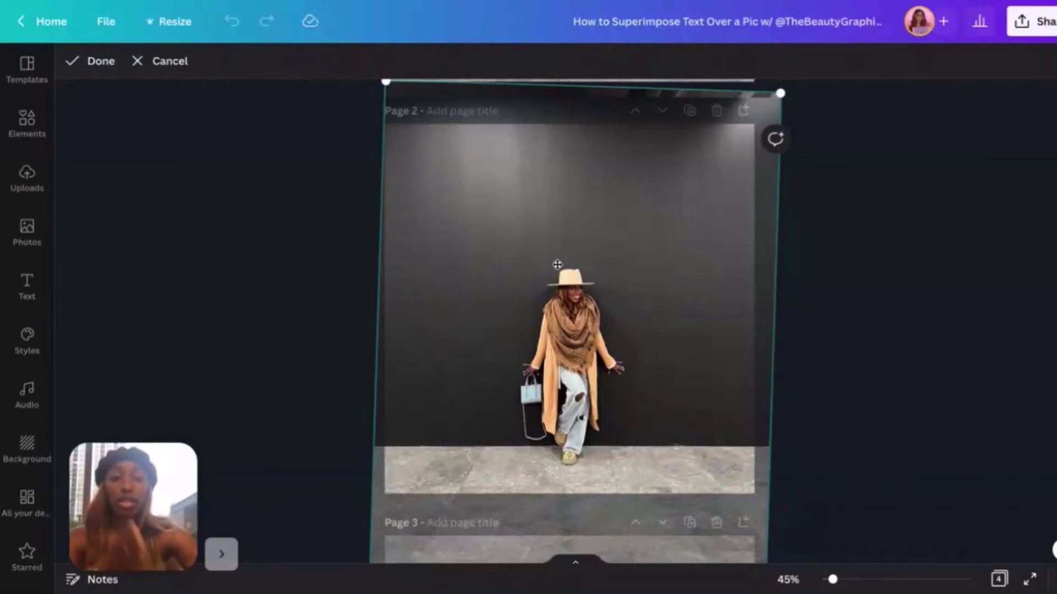
{"action": "left_click", "coordinate": [965, 249]}
Step: Add a text box to page 2 reading "i love it here"
{"action": "scroll", "coordinate": [724, 358], "scroll_direction": "up", "scroll_amount": 1}
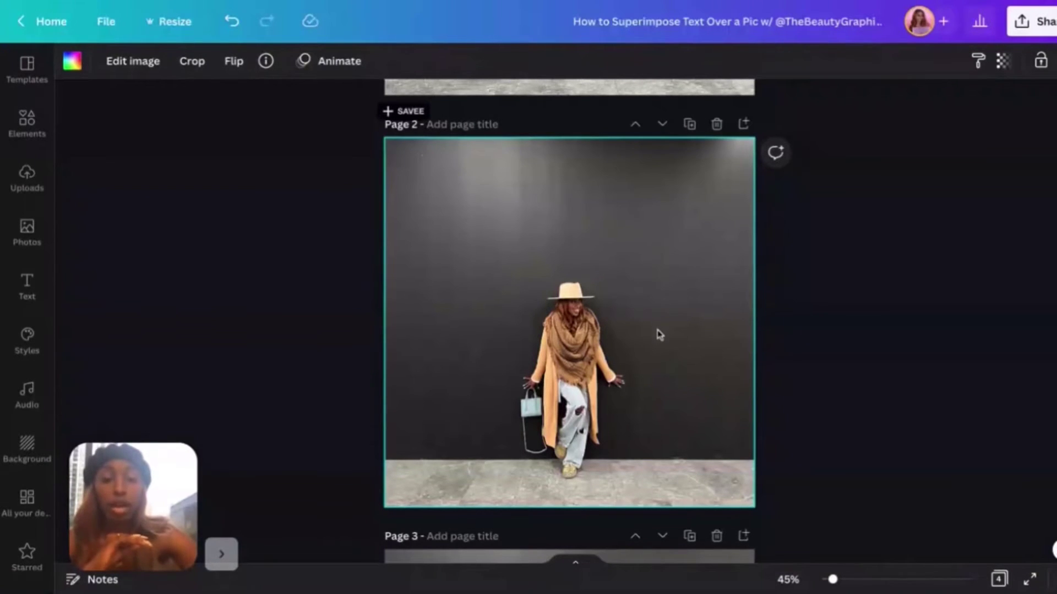
{"action": "scroll", "coordinate": [662, 333], "scroll_direction": "up", "scroll_amount": 7}
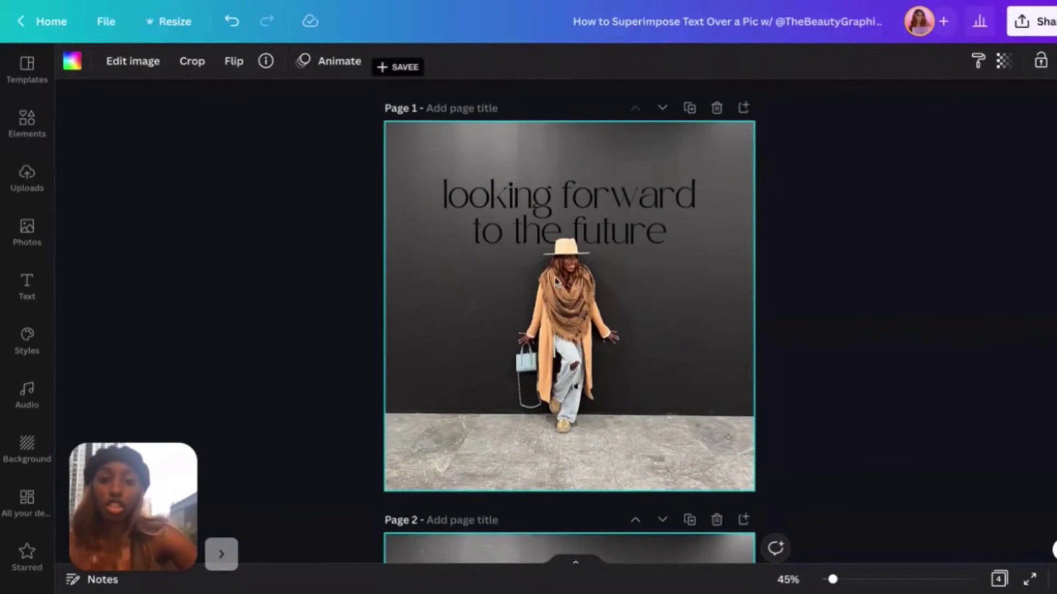
{"action": "scroll", "coordinate": [680, 389], "scroll_direction": "down", "scroll_amount": 2}
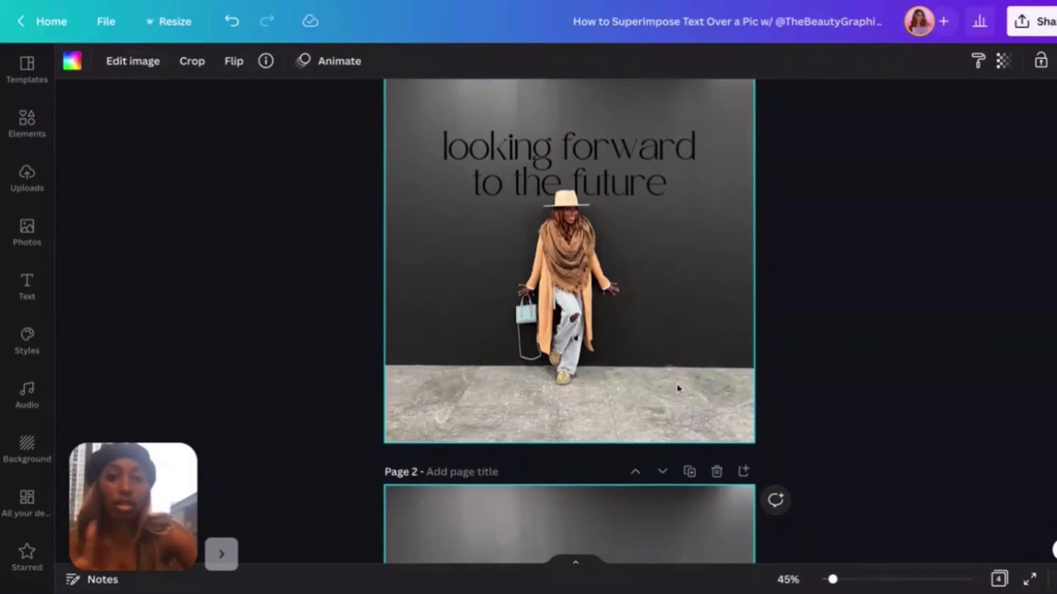
{"action": "scroll", "coordinate": [680, 413], "scroll_direction": "down", "scroll_amount": 6}
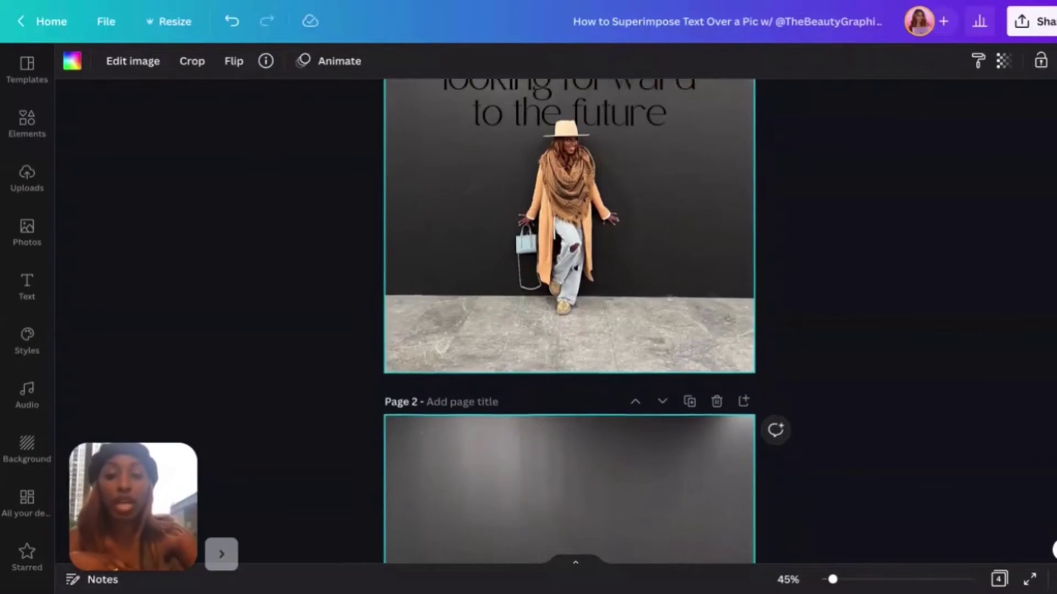
{"action": "scroll", "coordinate": [681, 413], "scroll_direction": "down", "scroll_amount": 1}
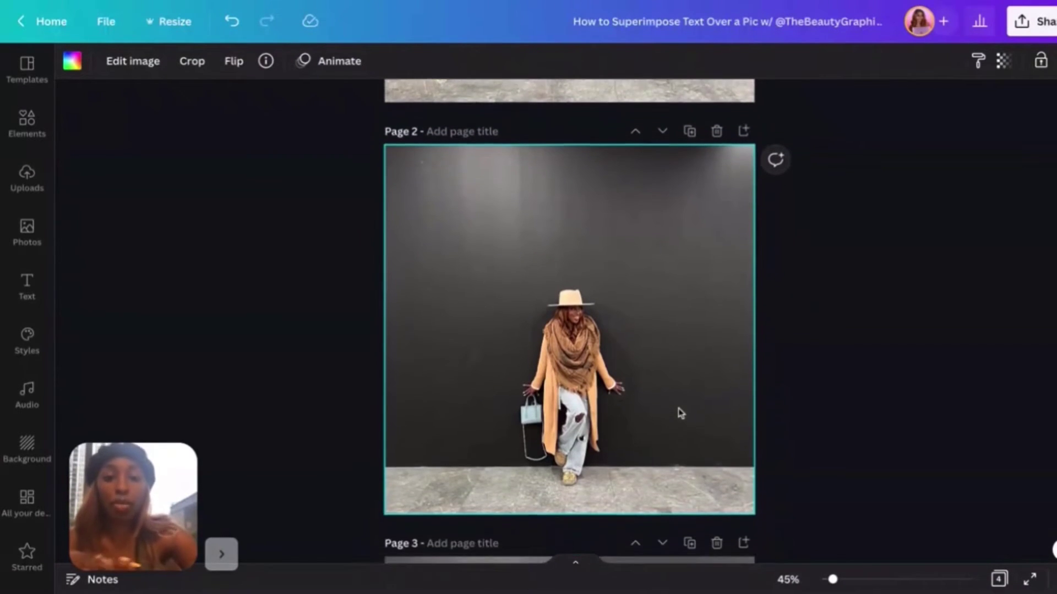
{"action": "type", "text": "text"}
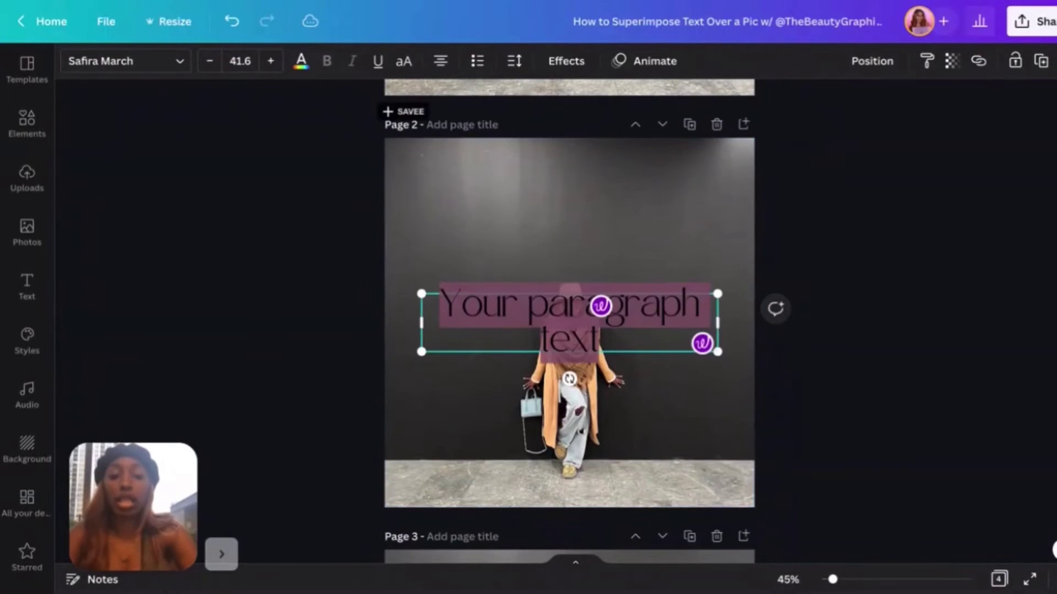
{"action": "type", "text": "I love it here"}
Step: Enlarge the "i love it here" text to about size 60.9 and centre it horizontally on the wall just above the hat
{"action": "left_click_drag", "start_coordinate": [474, 293], "coordinate": [394, 239]}
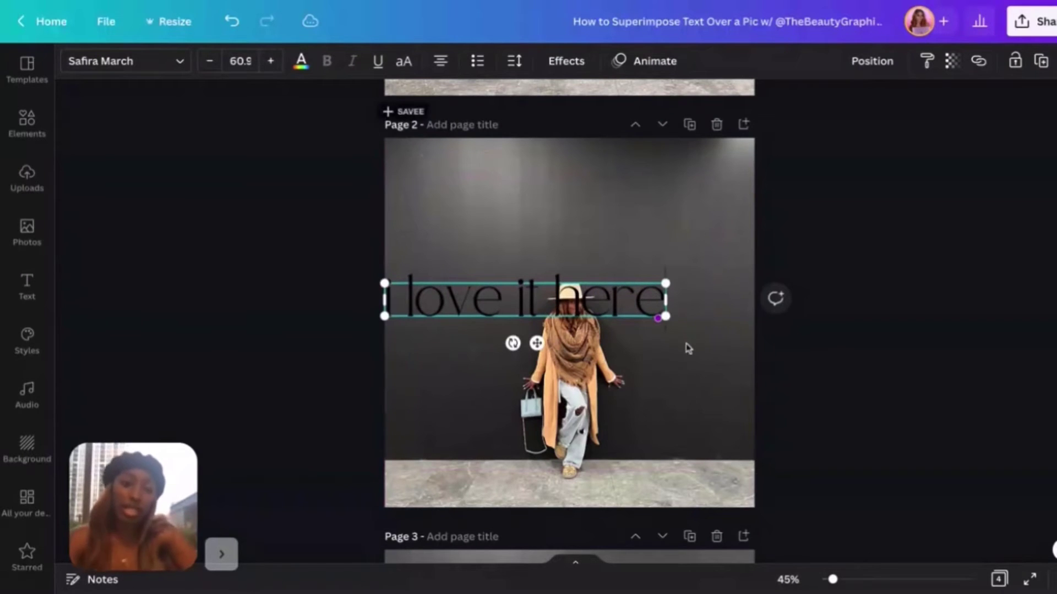
{"action": "left_click", "coordinate": [646, 330]}
{"action": "mouse_move", "coordinate": [508, 299]}
{"action": "left_mouse_down"}
{"action": "mouse_move", "coordinate": [509, 287]}
{"action": "mouse_move", "coordinate": [552, 264]}
{"action": "left_mouse_up"}
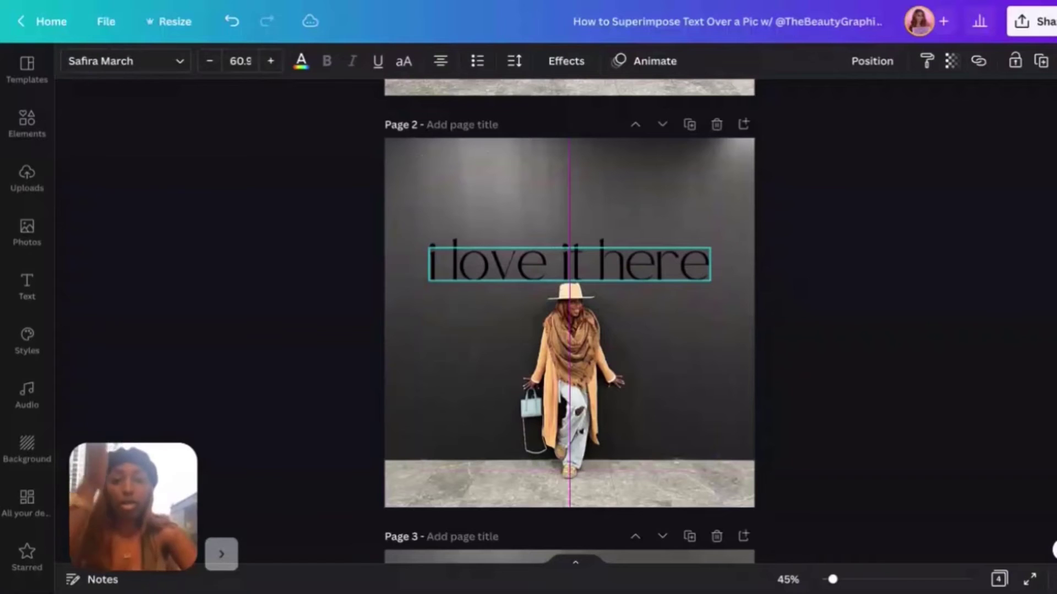
{"action": "left_click_drag", "start_coordinate": [554, 266], "coordinate": [553, 266]}
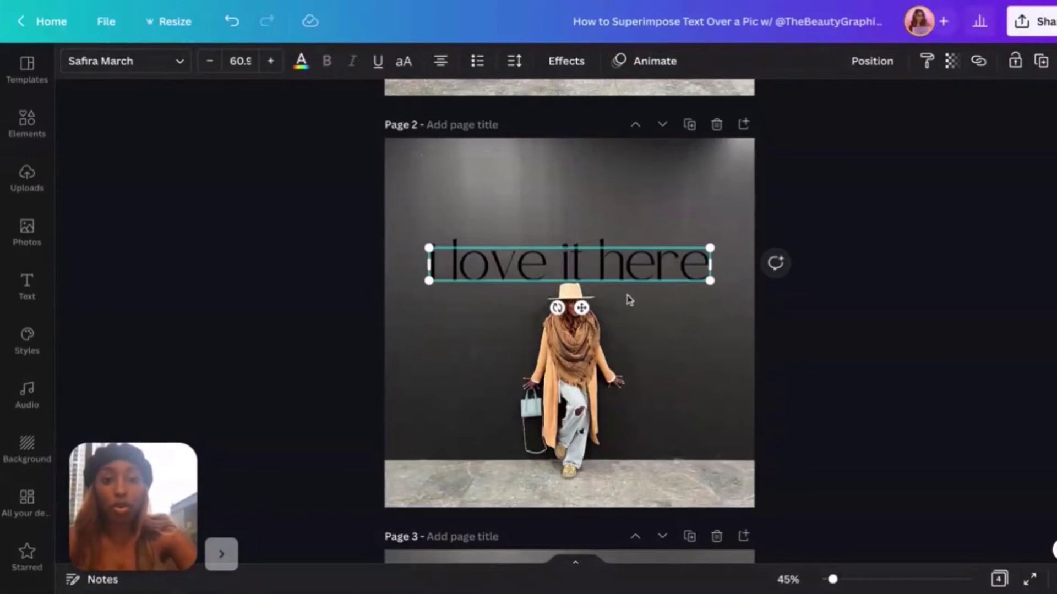
{"action": "left_click", "coordinate": [879, 63]}
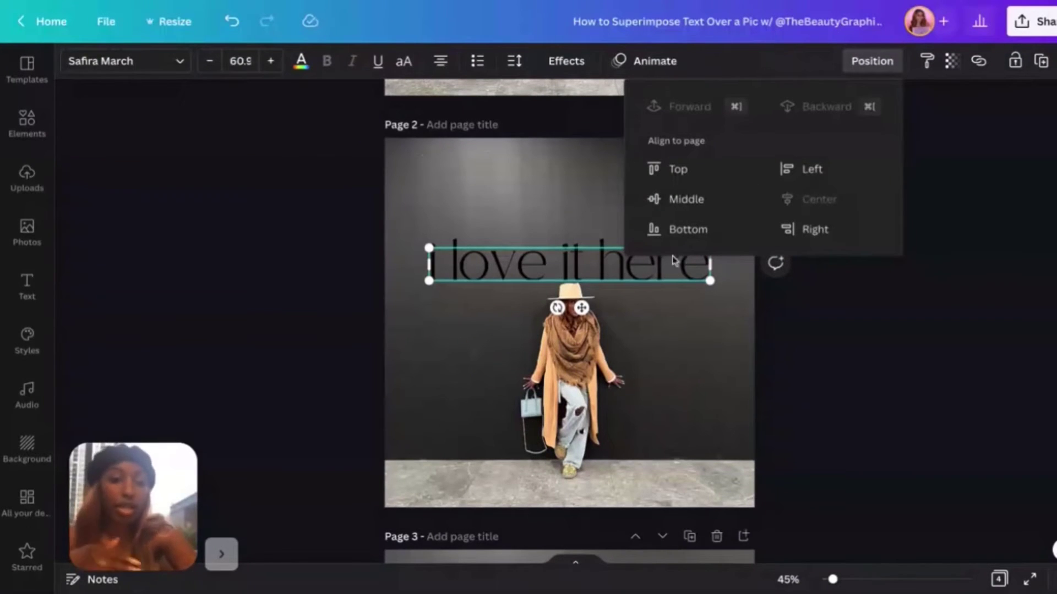
{"action": "left_click", "coordinate": [732, 333]}
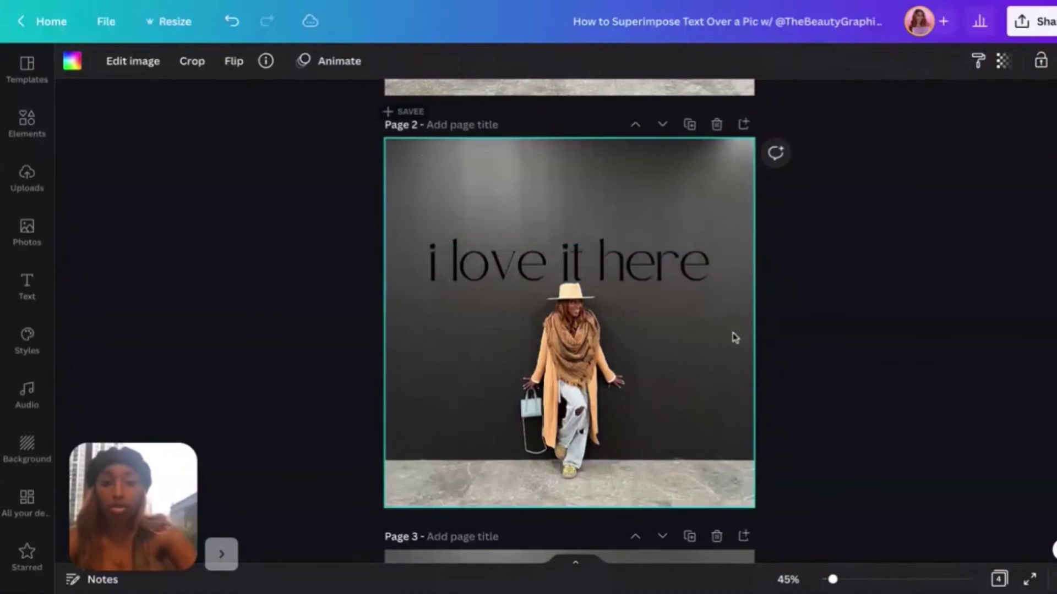
Step: Move the "i love it here" text down so that the word "it" overlaps the crown of the hat
{"action": "left_click", "coordinate": [650, 273]}
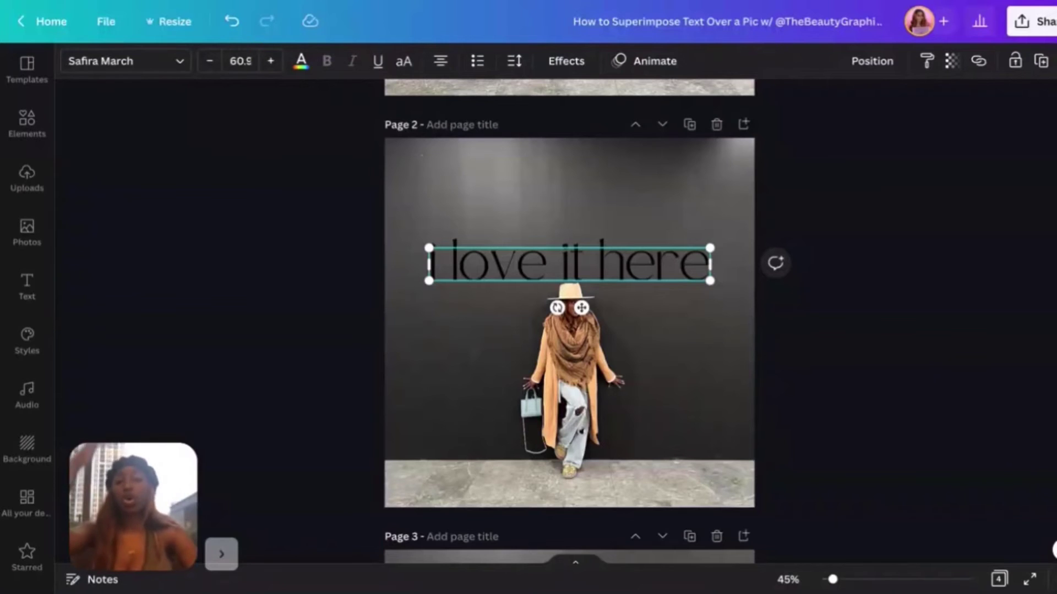
{"action": "left_click_drag", "start_coordinate": [569, 264], "coordinate": [570, 273]}
{"action": "left_click_drag", "start_coordinate": [637, 292], "coordinate": [639, 294]}
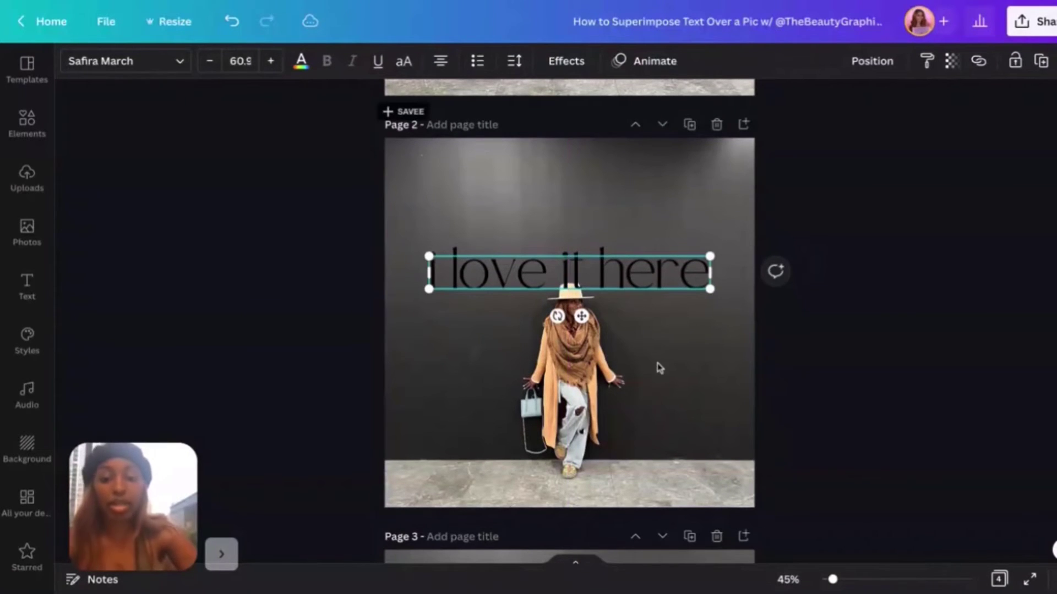
{"action": "key", "text": "ctrl+plus"}
{"action": "key", "text": "ctrl+plus"}
{"action": "key", "text": "ctrl+plus"}
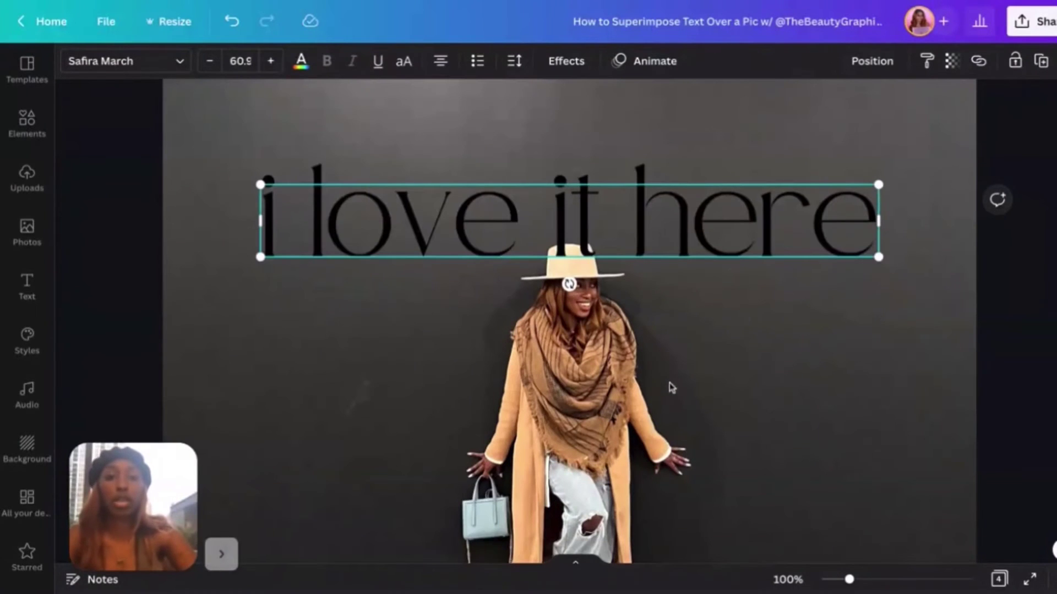
{"action": "scroll", "coordinate": [675, 391], "scroll_direction": "down", "scroll_amount": 1}
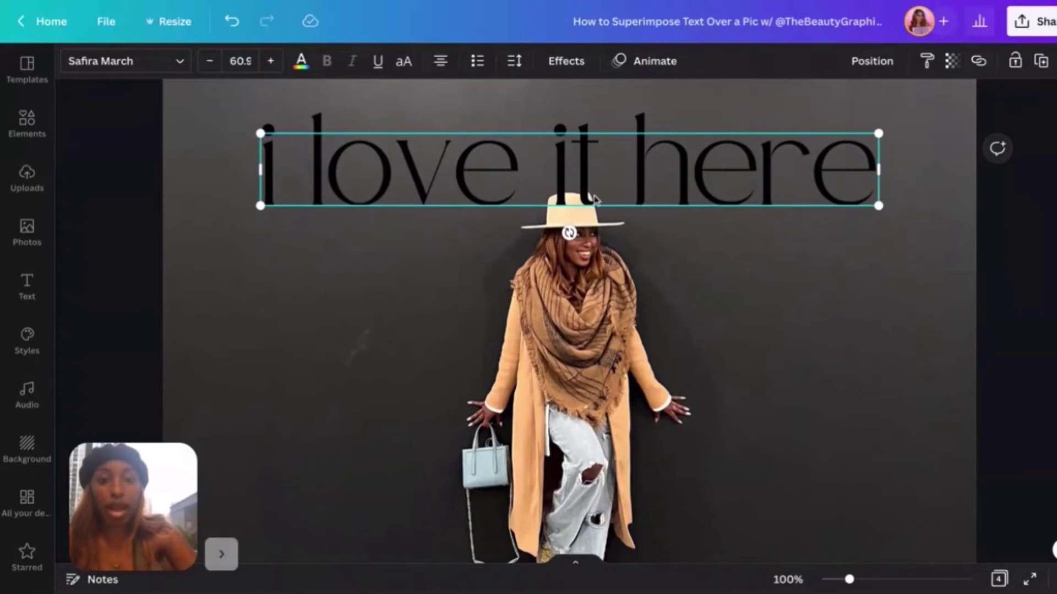
{"action": "left_click", "coordinate": [820, 309]}
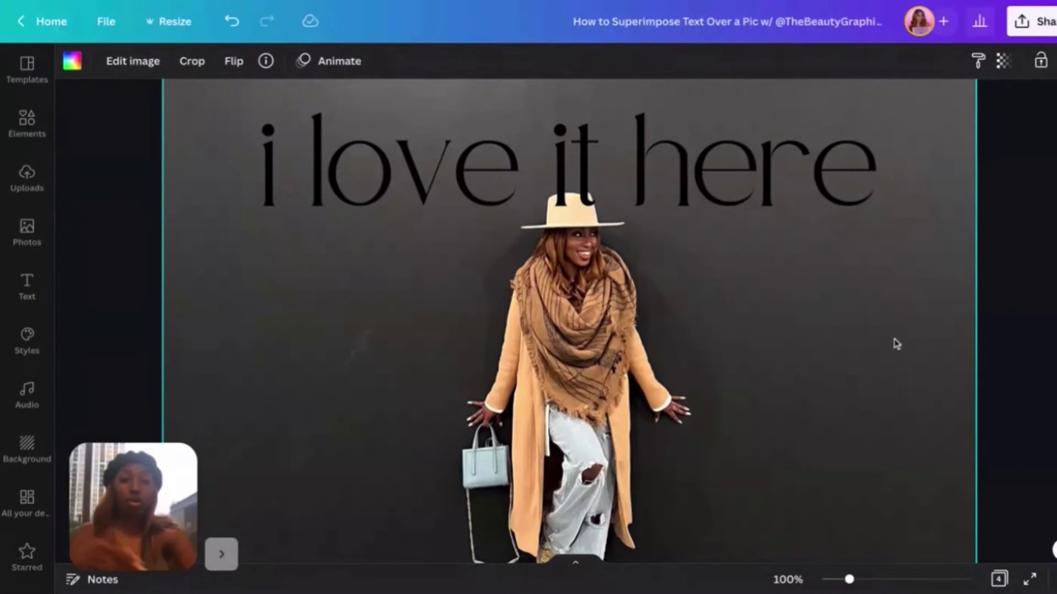
{"action": "key", "text": "ctrl+minus"}
{"action": "key", "text": "ctrl+minus"}
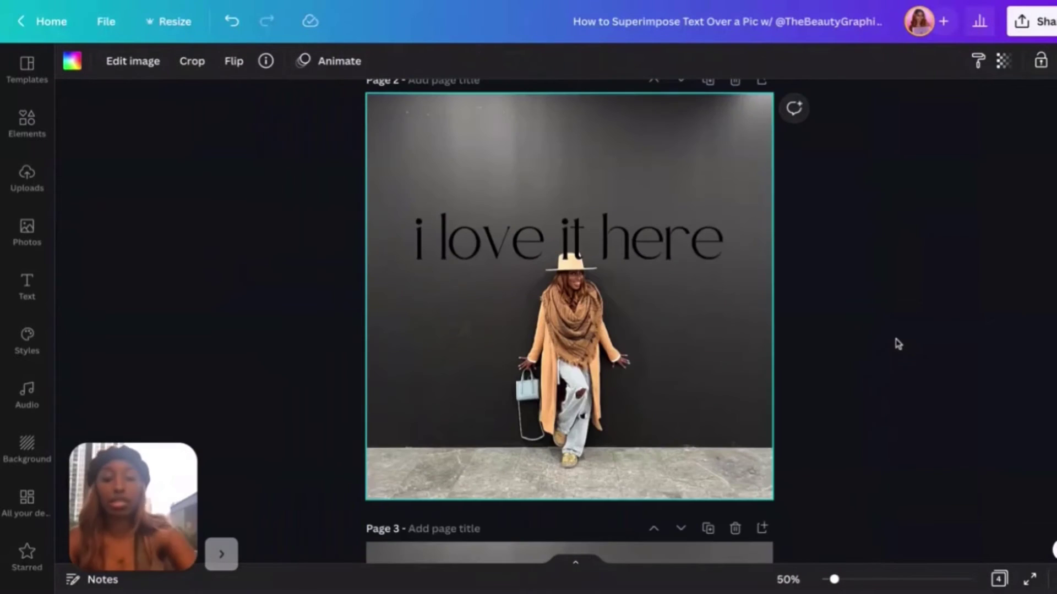
Step: Paste a separate copy of the original photo onto page 2 and remove its background
{"action": "key", "text": "ctrl+v"}
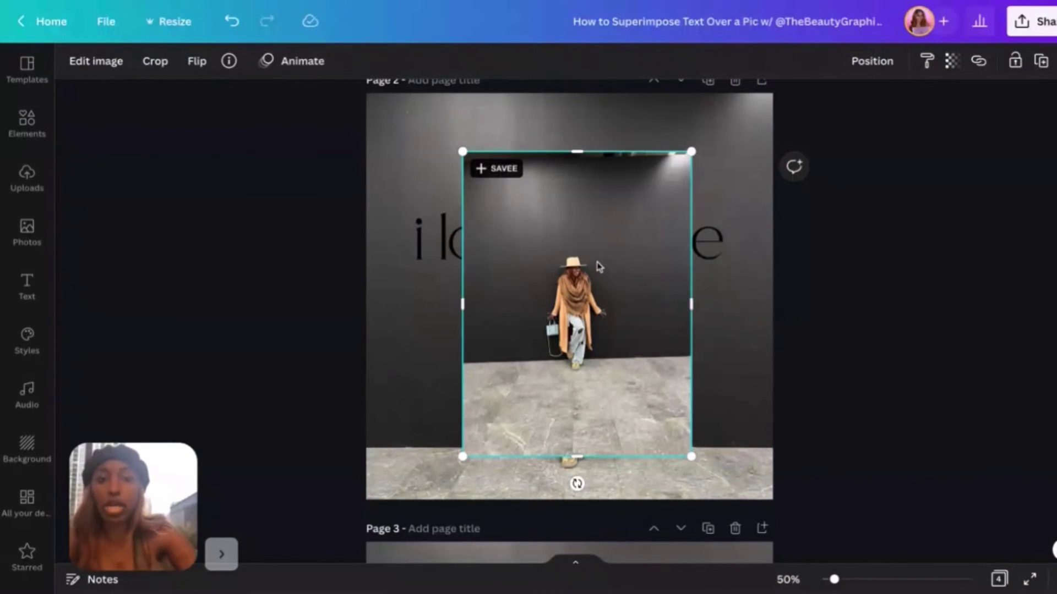
{"action": "left_click", "coordinate": [111, 65]}
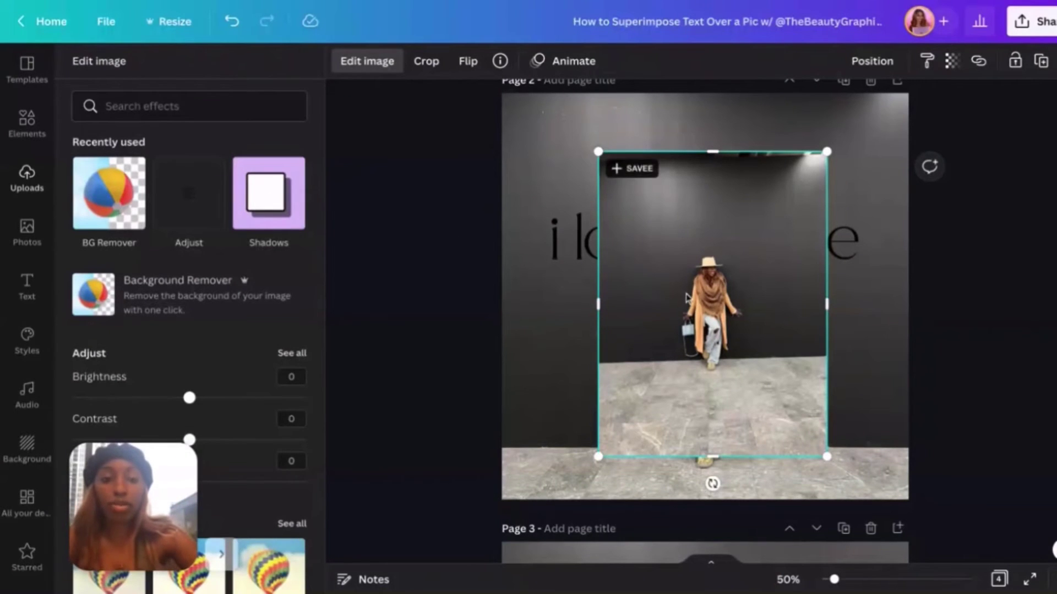
{"action": "left_click", "coordinate": [99, 216]}
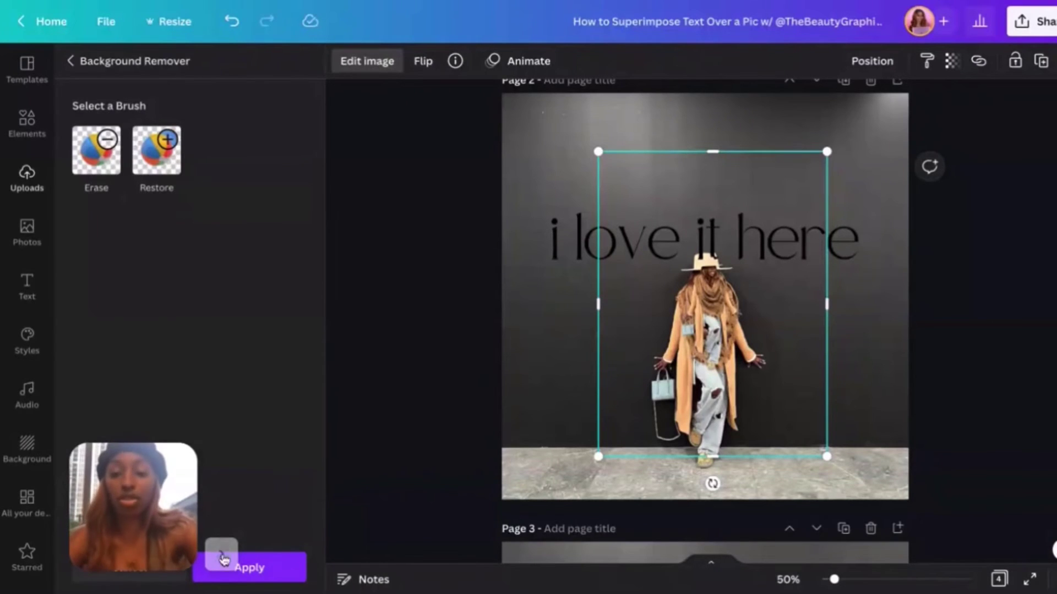
{"action": "left_click", "coordinate": [277, 570]}
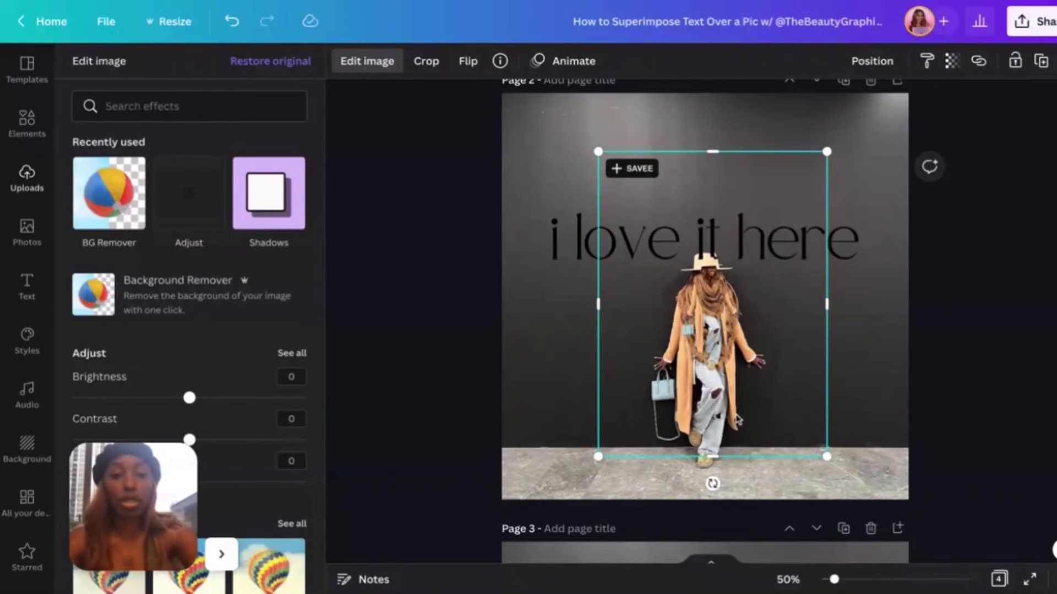
Step: Crop the background-free copy on all sides down to just the crown of the woman's hat
{"action": "left_click_drag", "start_coordinate": [712, 456], "coordinate": [712, 290]}
{"action": "left_click_drag", "start_coordinate": [711, 154], "coordinate": [711, 246]}
{"action": "mouse_move", "coordinate": [825, 279]}
{"action": "left_mouse_down"}
{"action": "mouse_move", "coordinate": [764, 279]}
{"action": "mouse_move", "coordinate": [824, 278]}
{"action": "left_mouse_up"}
{"action": "left_click_drag", "start_coordinate": [596, 270], "coordinate": [600, 273]}
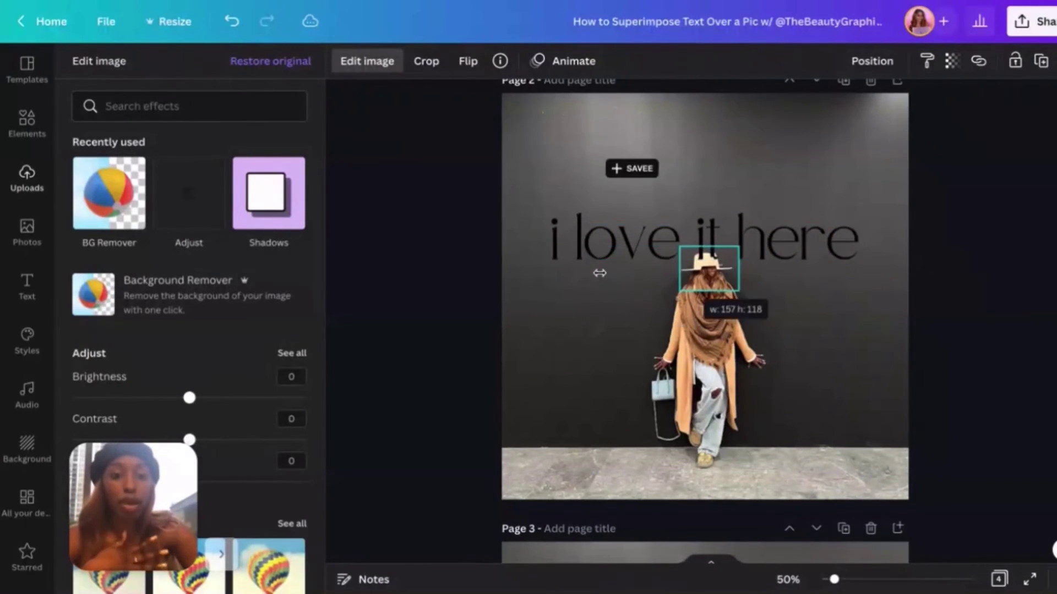
{"action": "scroll", "coordinate": [798, 337], "scroll_direction": "up", "scroll_amount": 5}
{"action": "scroll", "coordinate": [797, 338], "scroll_direction": "up", "scroll_amount": 3}
{"action": "scroll", "coordinate": [798, 338], "scroll_direction": "up", "scroll_amount": 3}
{"action": "scroll", "coordinate": [682, 344], "scroll_direction": "down", "scroll_amount": 1}
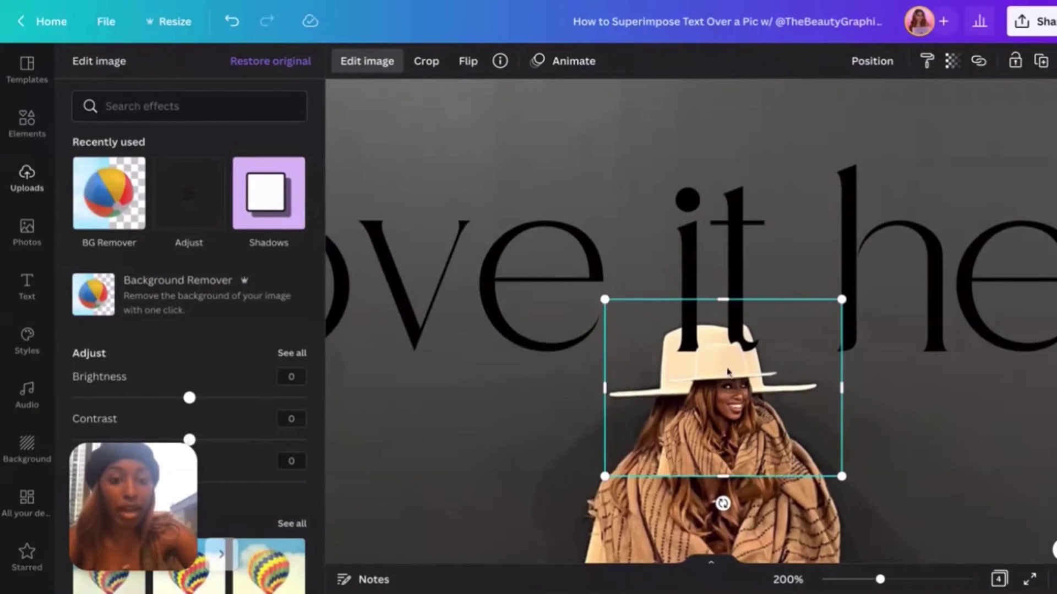
{"action": "left_click_drag", "start_coordinate": [728, 478], "coordinate": [719, 370]}
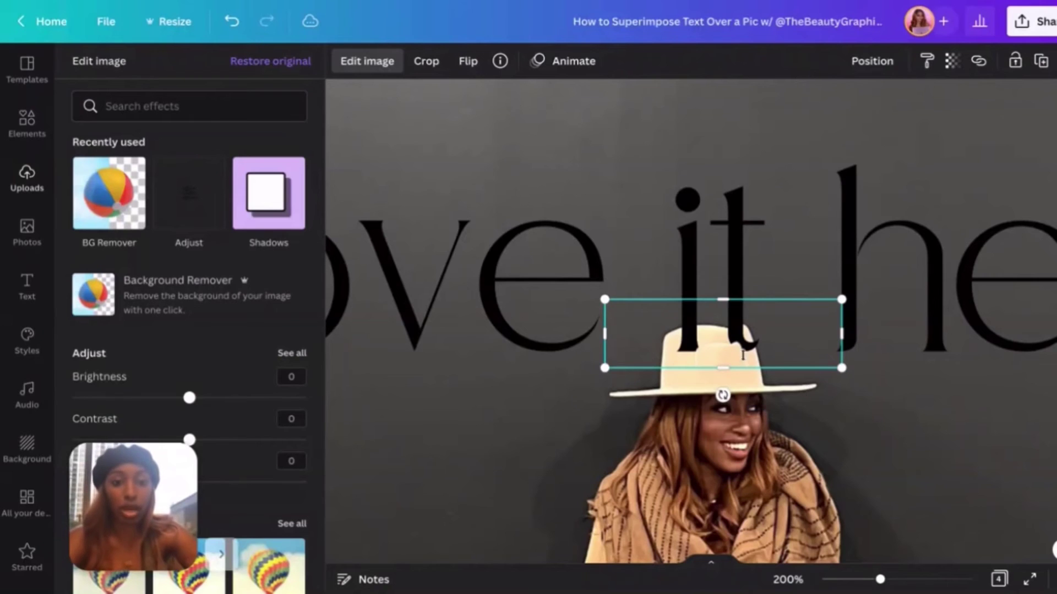
Step: Enlarge the hat cutout to about the size of the background photo's hat and place it over that hat
{"action": "left_click_drag", "start_coordinate": [842, 298], "coordinate": [1031, 244]}
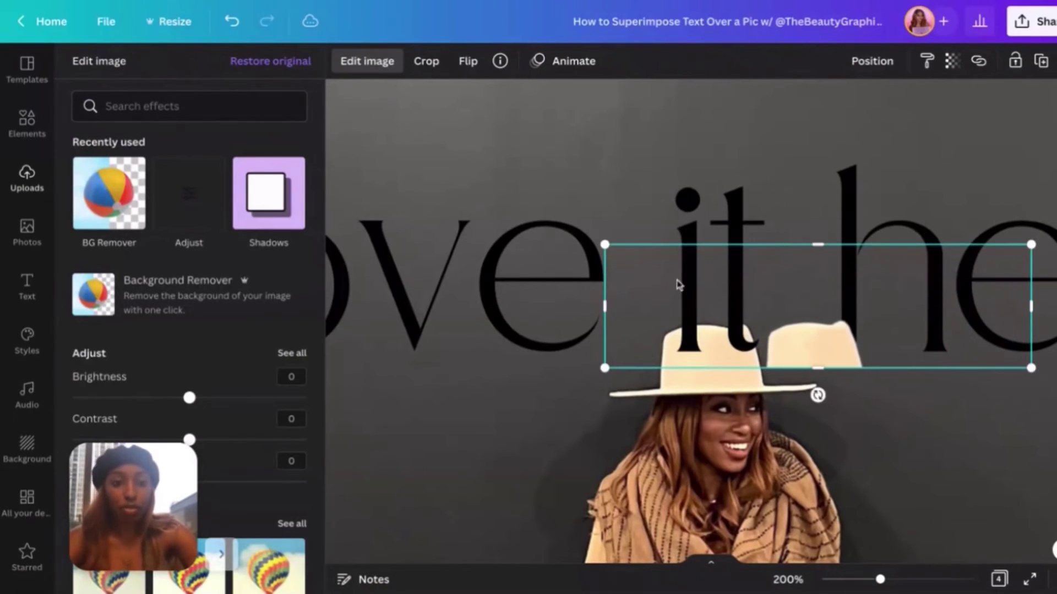
{"action": "left_click_drag", "start_coordinate": [609, 367], "coordinate": [544, 386]}
{"action": "left_click_drag", "start_coordinate": [809, 353], "coordinate": [739, 350]}
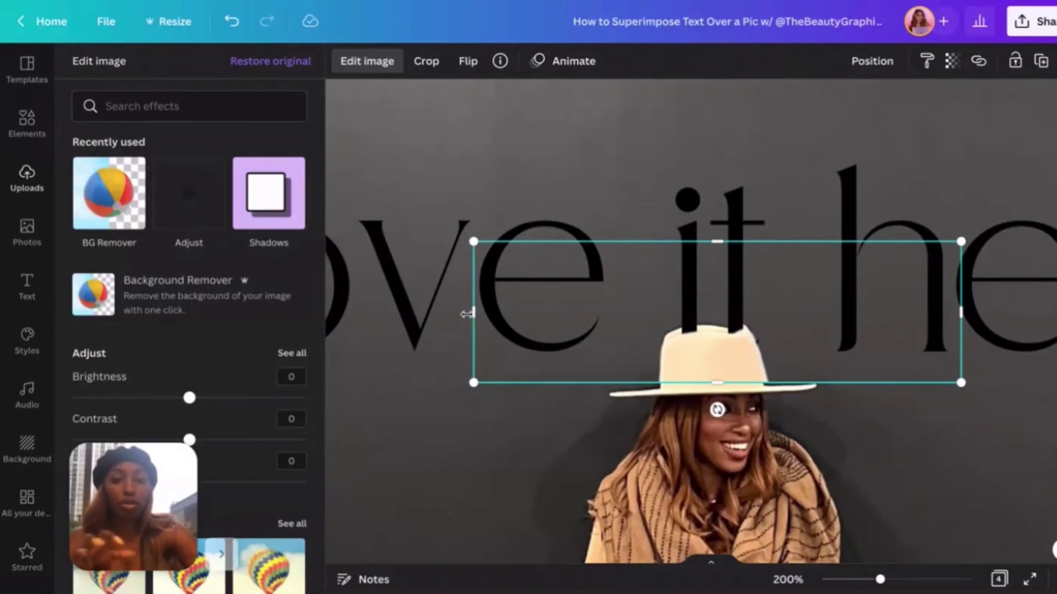
Step: Trim the empty area on both sides of the hat cutout, shrink it slightly and move it over the letters' lower ends
{"action": "mouse_move", "coordinate": [472, 313]}
{"action": "left_mouse_down"}
{"action": "mouse_move", "coordinate": [505, 313]}
{"action": "mouse_move", "coordinate": [475, 311]}
{"action": "left_mouse_up"}
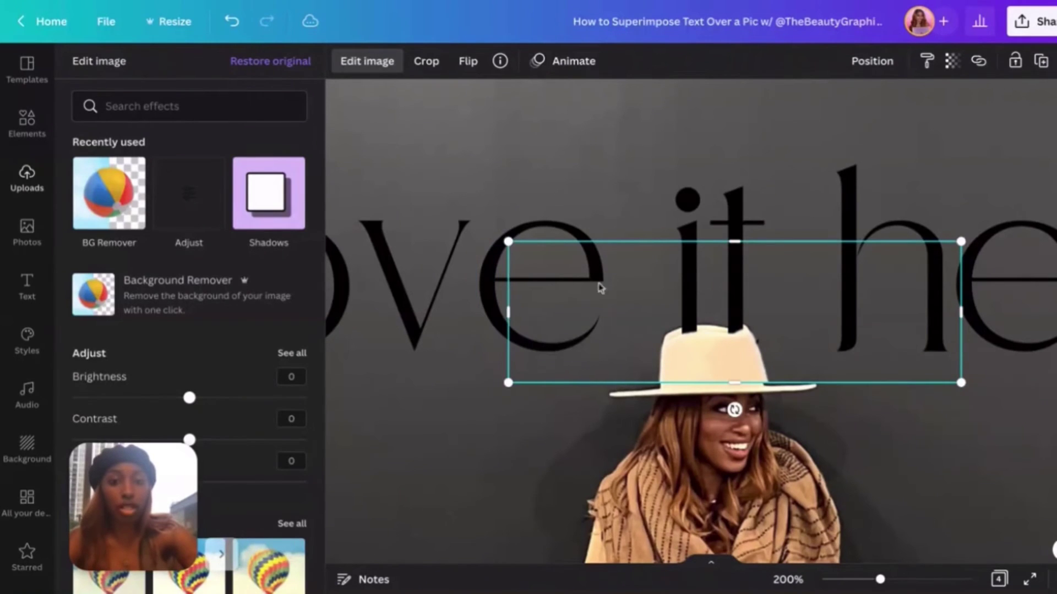
{"action": "left_click_drag", "start_coordinate": [742, 242], "coordinate": [745, 244]}
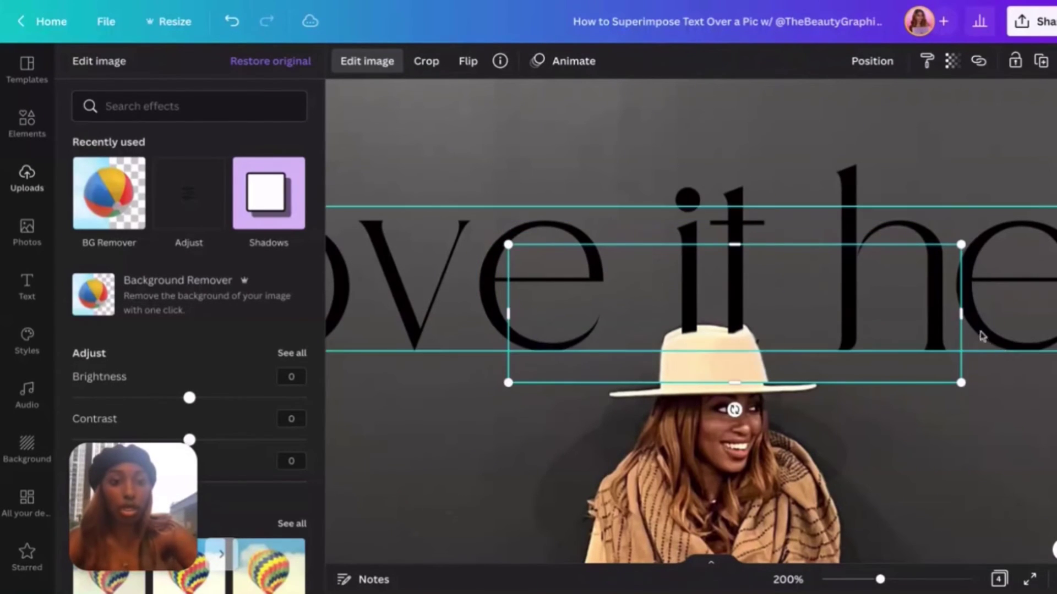
{"action": "left_click_drag", "start_coordinate": [963, 310], "coordinate": [866, 314]}
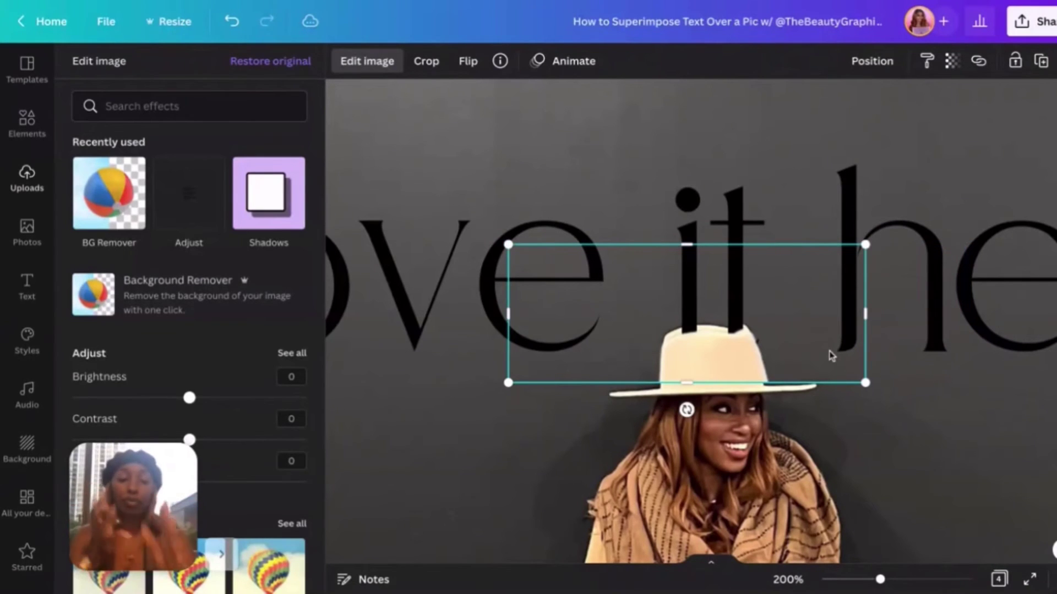
{"action": "mouse_move", "coordinate": [864, 246]}
{"action": "left_mouse_down"}
{"action": "mouse_move", "coordinate": [862, 236]}
{"action": "mouse_move", "coordinate": [861, 247]}
{"action": "left_mouse_up"}
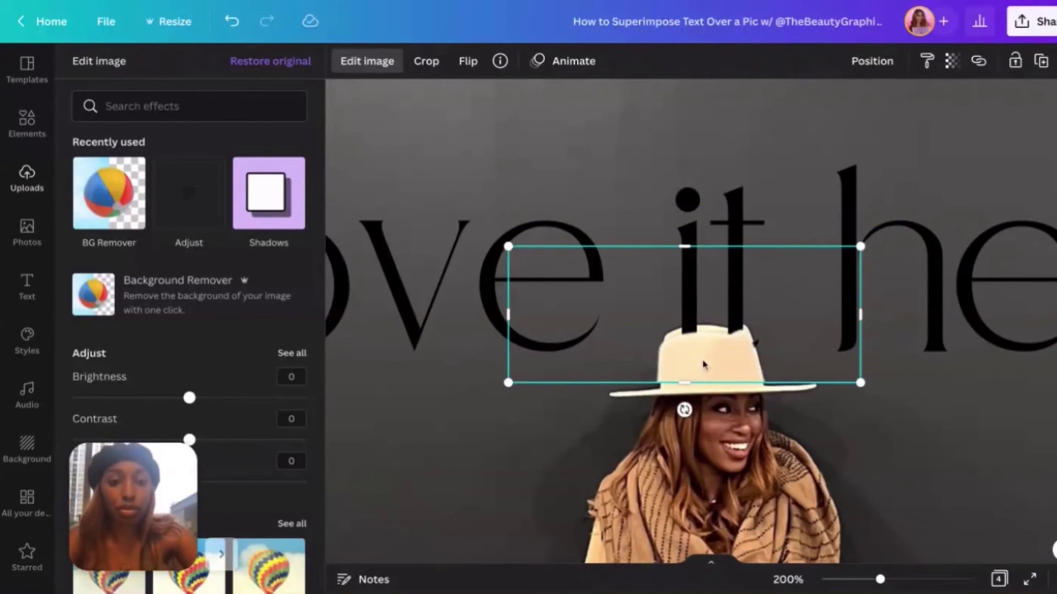
{"action": "left_click_drag", "start_coordinate": [714, 355], "coordinate": [718, 348]}
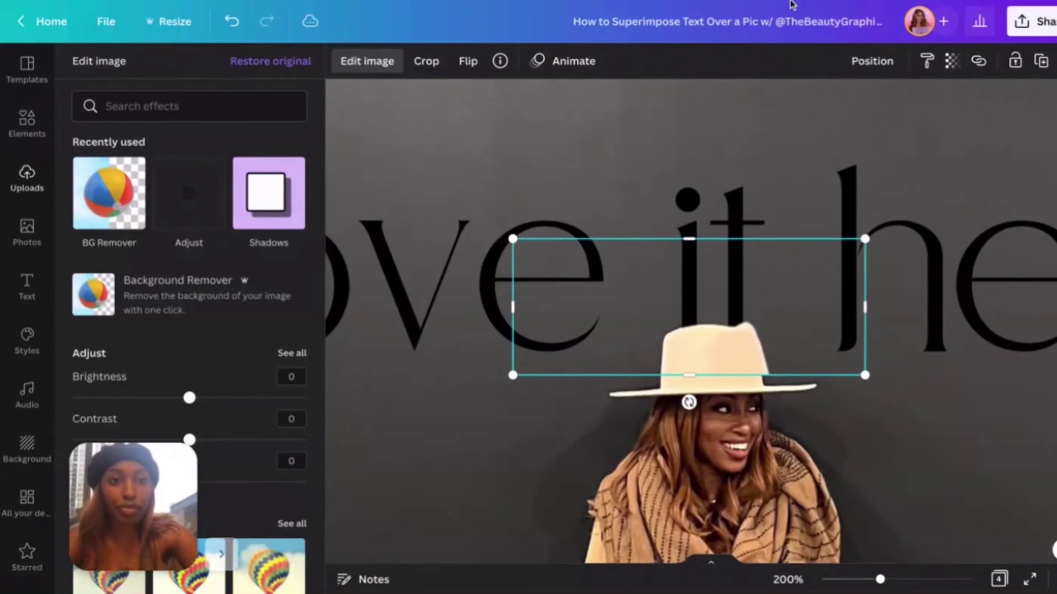
Step: Shrink the hat cutout a little more and nudge it into alignment with the hat beneath
{"action": "left_click_drag", "start_coordinate": [865, 375], "coordinate": [842, 367]}
{"action": "left_click_drag", "start_coordinate": [682, 347], "coordinate": [688, 348]}
{"action": "key", "text": "Down"}
{"action": "key", "text": "Right"}
{"action": "key", "text": "Down"}
{"action": "key", "text": "Down"}
{"action": "key", "text": "Up"}
{"action": "key", "text": "Up"}
{"action": "key", "text": "Left"}
{"action": "key", "text": "Up"}
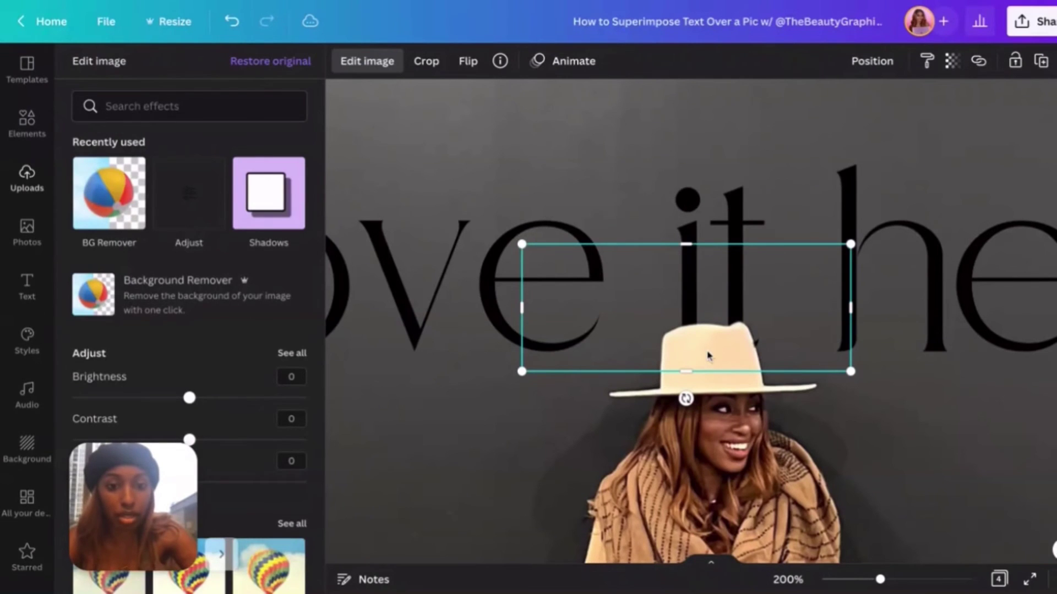
Step: Examine up close how the hat cutout covers the text and meets the edges of the original hat
{"action": "left_click", "coordinate": [941, 396]}
{"action": "scroll", "coordinate": [679, 444], "scroll_direction": "left", "scroll_amount": 9}
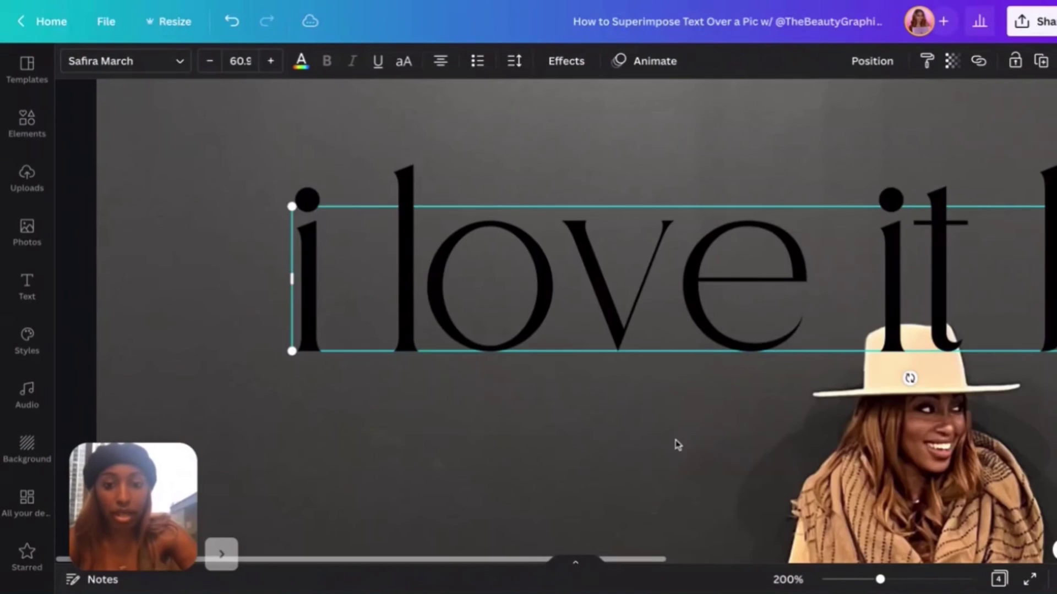
{"action": "left_click", "coordinate": [636, 451]}
{"action": "scroll", "coordinate": [677, 483], "scroll_direction": "right", "scroll_amount": 4}
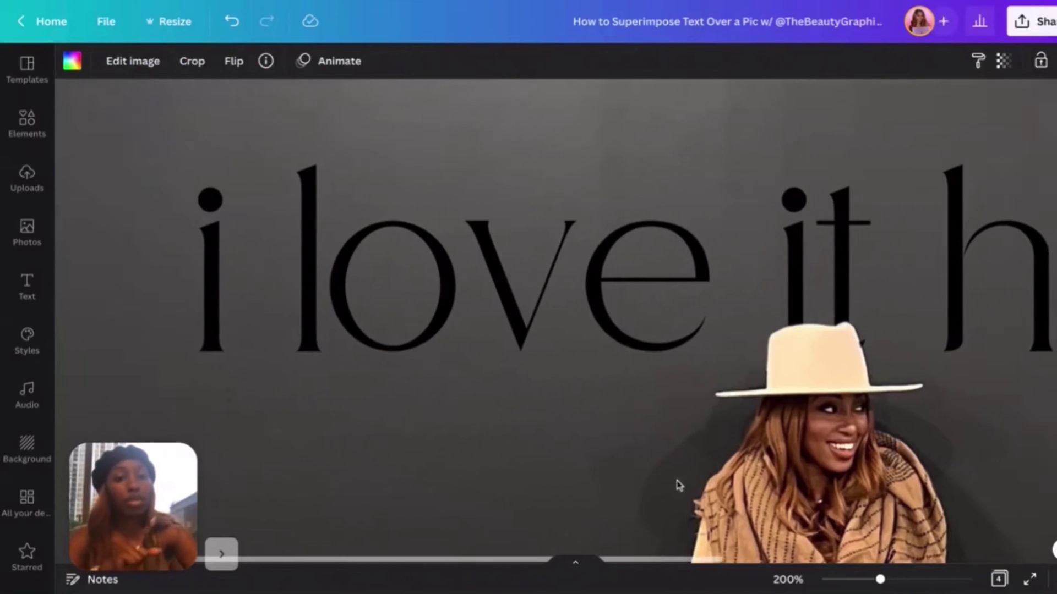
{"action": "scroll", "coordinate": [685, 484], "scroll_direction": "right", "scroll_amount": 3}
{"action": "scroll", "coordinate": [768, 468], "scroll_direction": "up", "scroll_amount": 3}
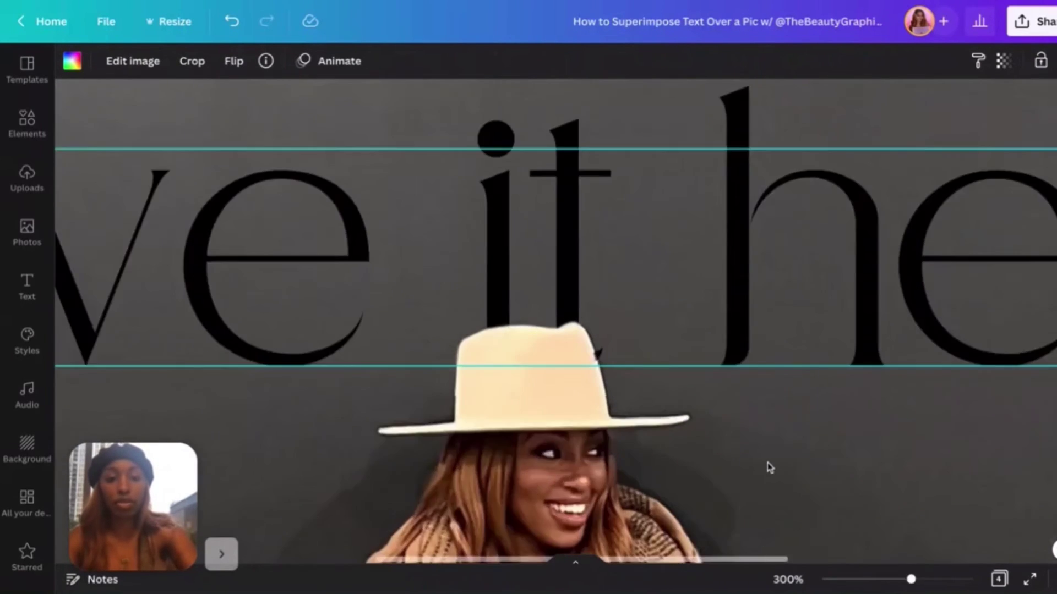
{"action": "key", "text": "super+plus"}
{"action": "scroll", "coordinate": [767, 468], "scroll_direction": "down", "scroll_amount": 3}
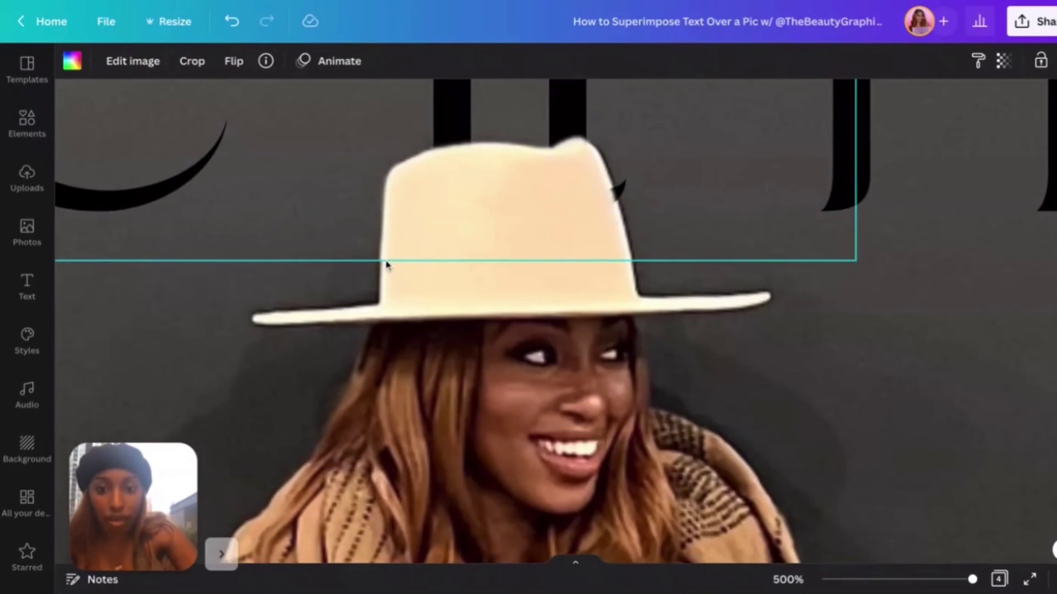
Step: Crop the excess area left of the hat cutout and shrink it very slightly from its lower left corner
{"action": "left_click", "coordinate": [437, 230]}
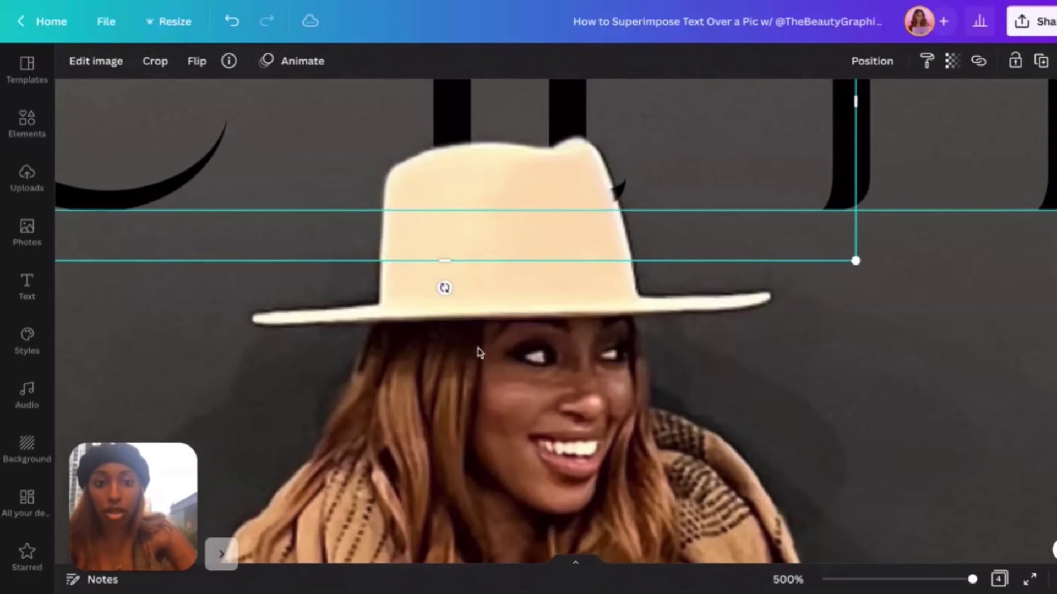
{"action": "scroll", "coordinate": [480, 353], "scroll_direction": "left", "scroll_amount": 5}
{"action": "left_click_drag", "start_coordinate": [294, 100], "coordinate": [623, 166]}
{"action": "scroll", "coordinate": [616, 262], "scroll_direction": "right", "scroll_amount": 3}
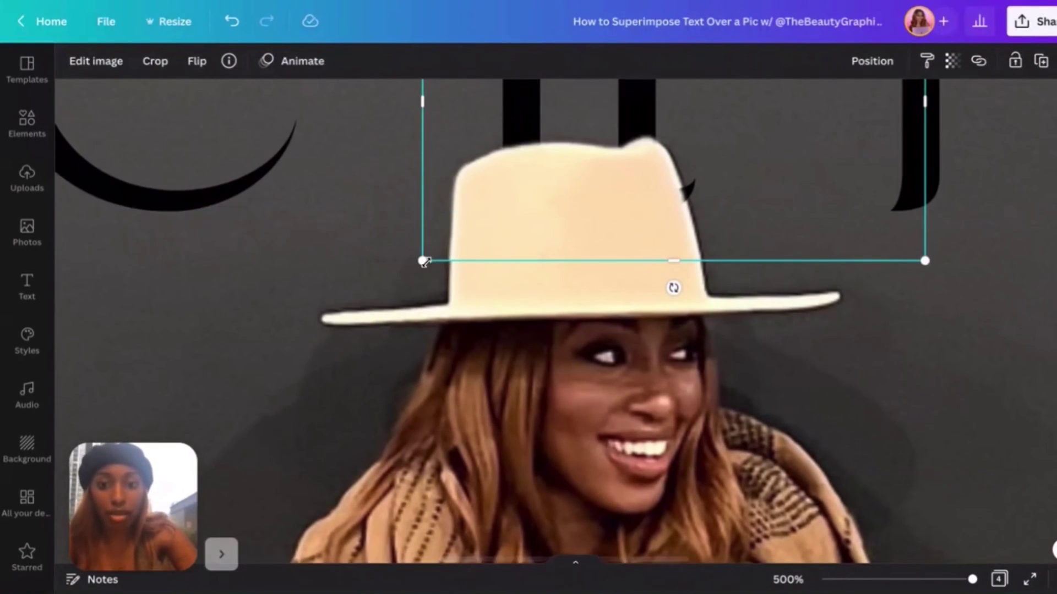
{"action": "left_click_drag", "start_coordinate": [425, 262], "coordinate": [428, 259]}
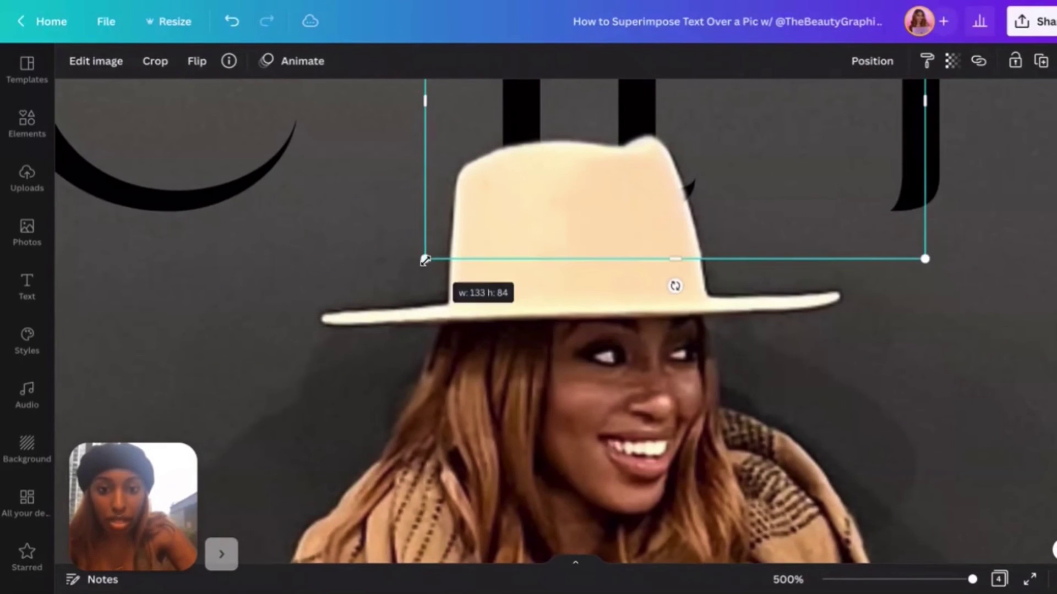
Step: Fine-tune the hat cutout's size from its lower right corner to match the hat beneath, and deselect everything to review the whole page
{"action": "left_click", "coordinate": [883, 379]}
{"action": "left_click", "coordinate": [703, 252]}
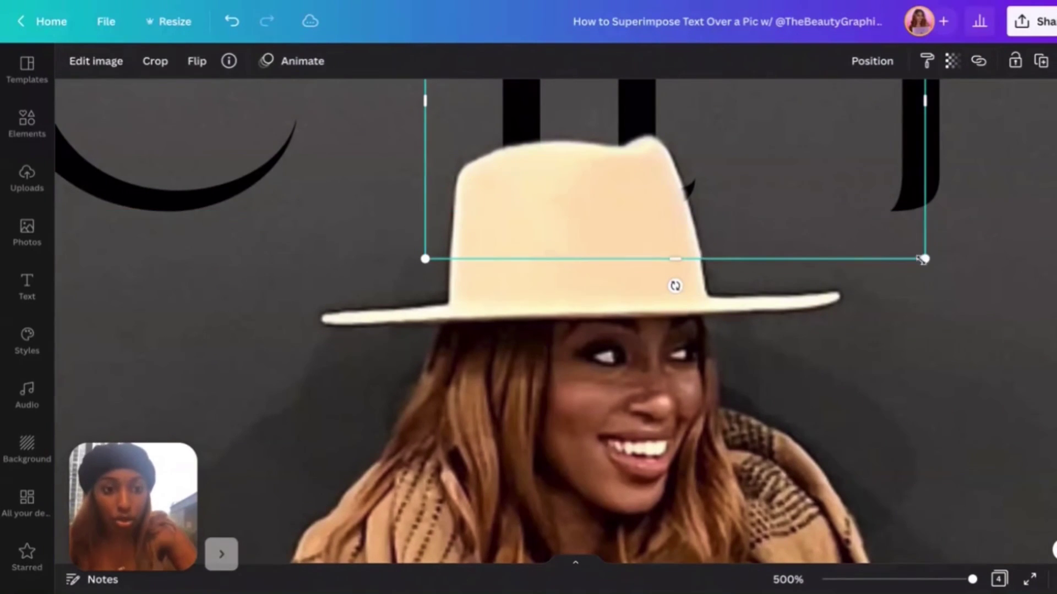
{"action": "left_click_drag", "start_coordinate": [925, 259], "coordinate": [920, 256]}
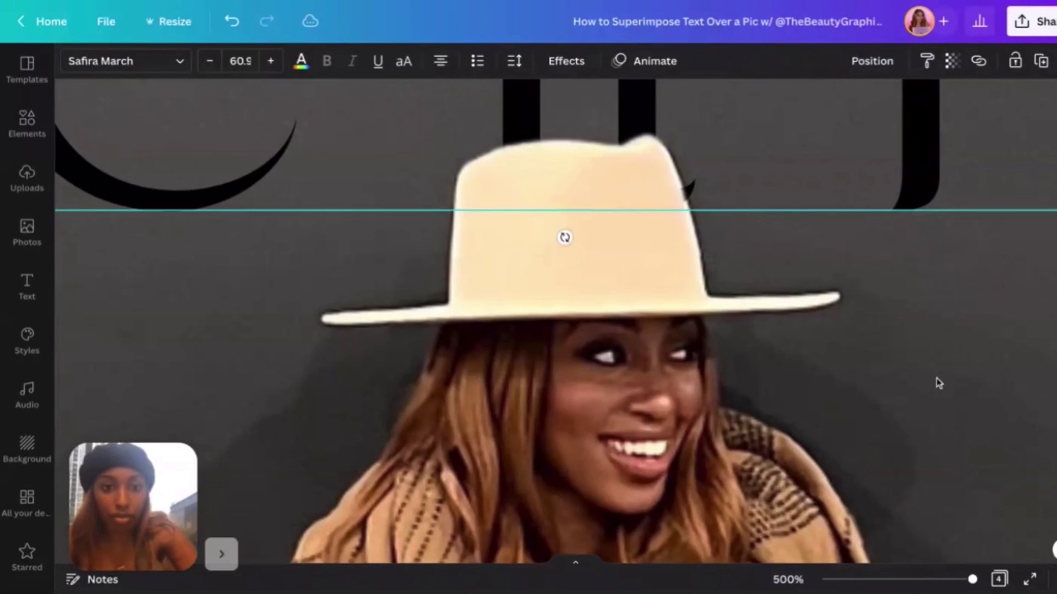
{"action": "left_click", "coordinate": [696, 251]}
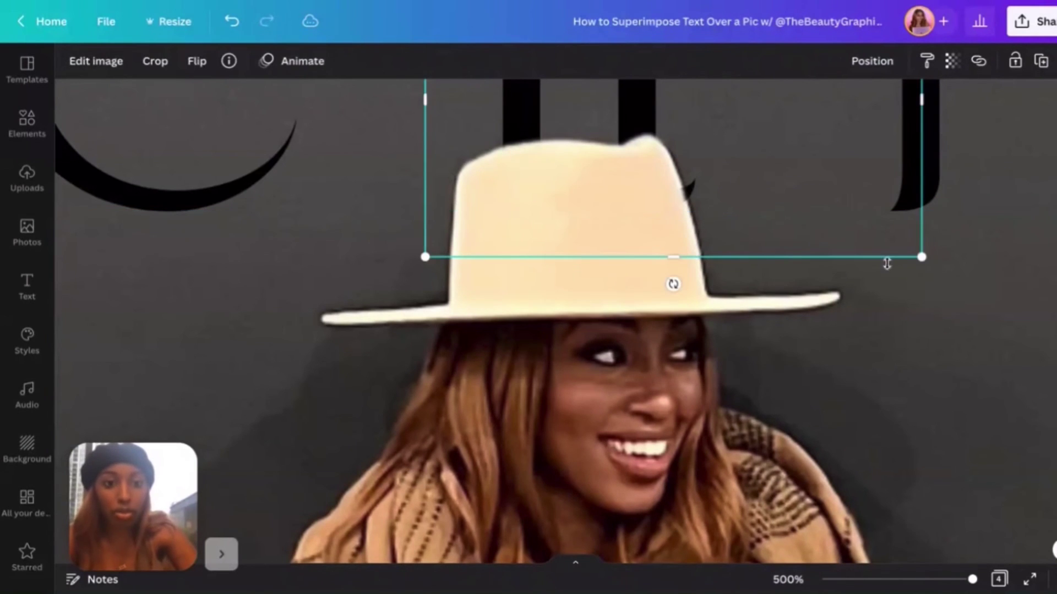
{"action": "left_click_drag", "start_coordinate": [928, 256], "coordinate": [920, 256]}
{"action": "left_click", "coordinate": [961, 184]}
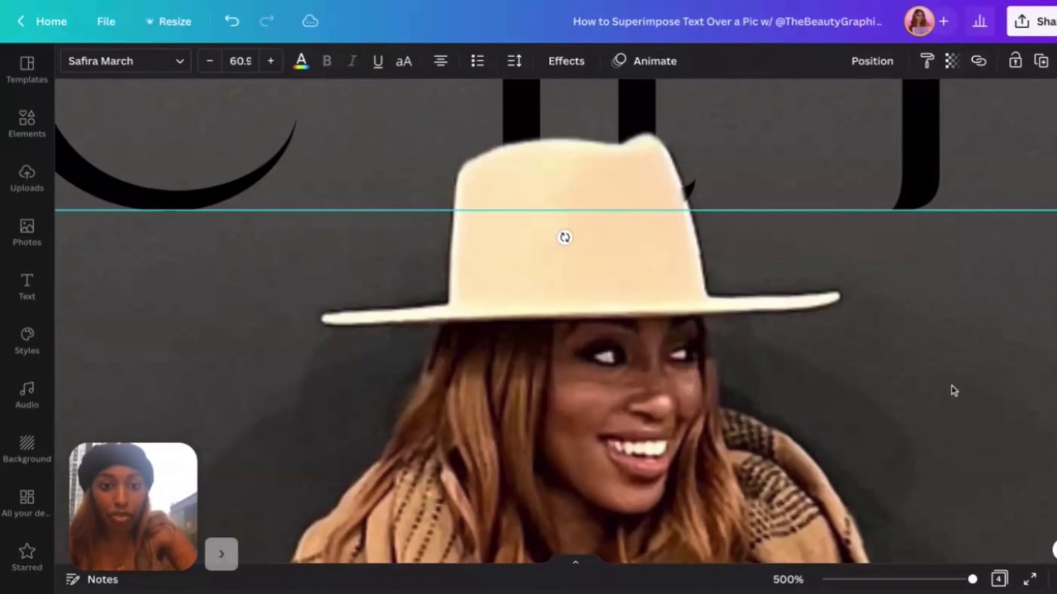
{"action": "scroll", "coordinate": [913, 369], "scroll_direction": "up", "scroll_amount": 1}
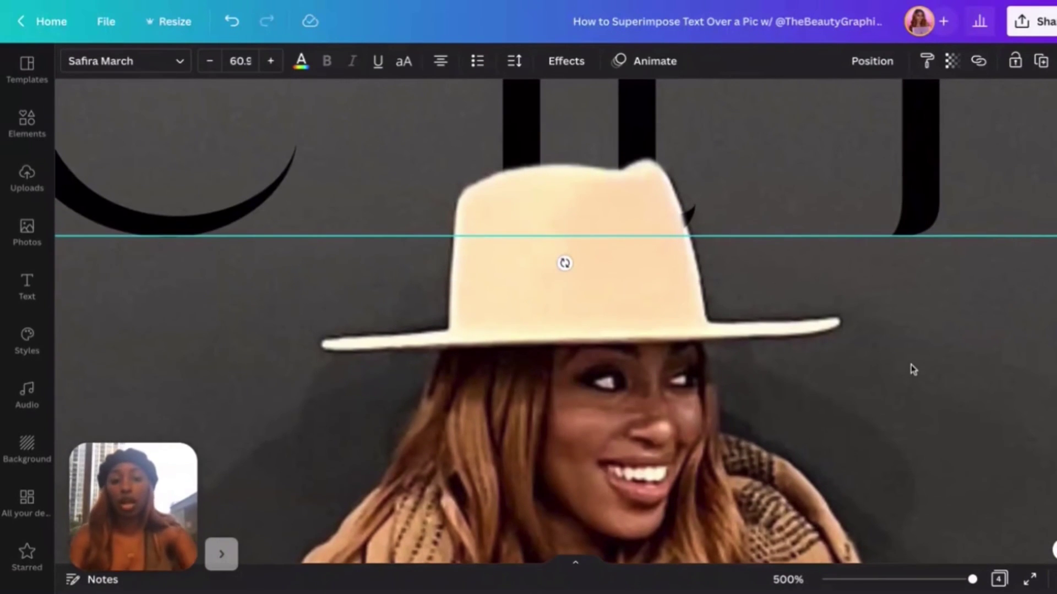
{"action": "scroll", "coordinate": [911, 365], "scroll_direction": "down", "scroll_amount": 10}
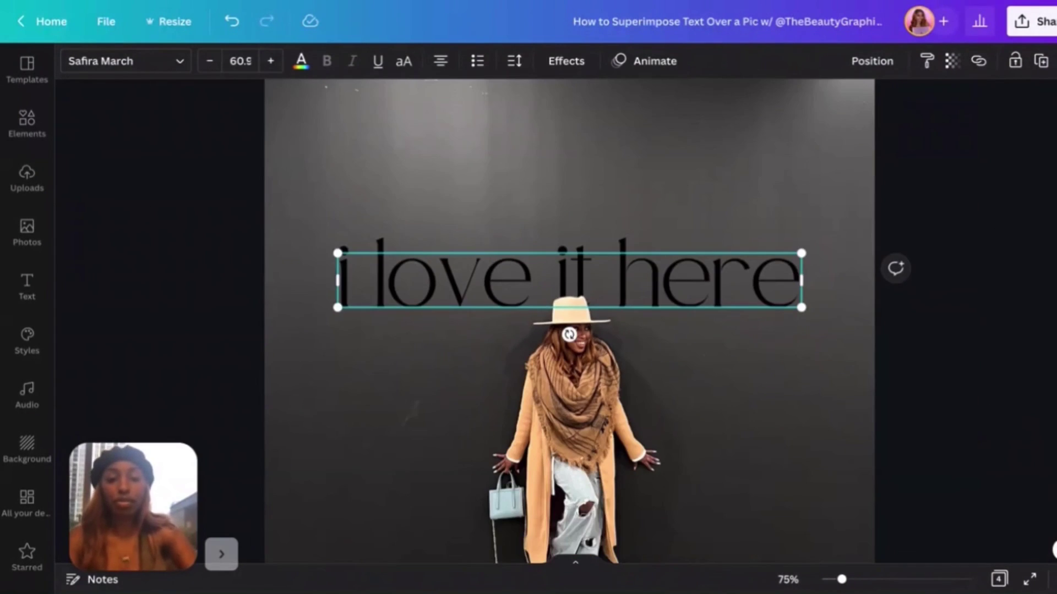
{"action": "scroll", "coordinate": [587, 322], "scroll_direction": "down", "scroll_amount": 3}
{"action": "left_click", "coordinate": [1038, 265]}
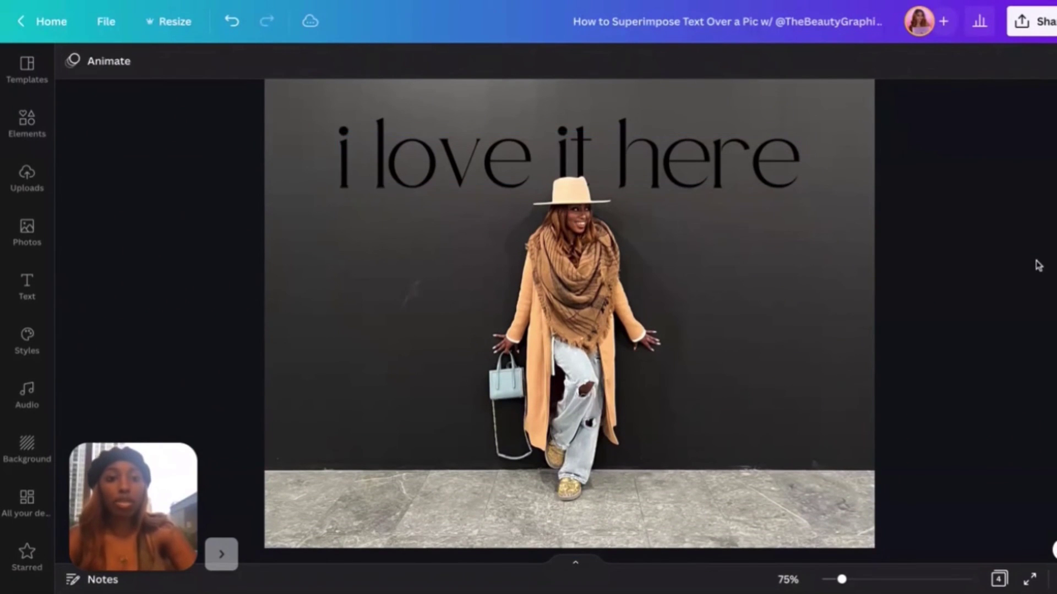
Step: Nudge the text "i love it here" up very slightly on the wall and centre it across the page
{"action": "left_click", "coordinate": [756, 179]}
{"action": "left_click_drag", "start_coordinate": [754, 176], "coordinate": [755, 174]}
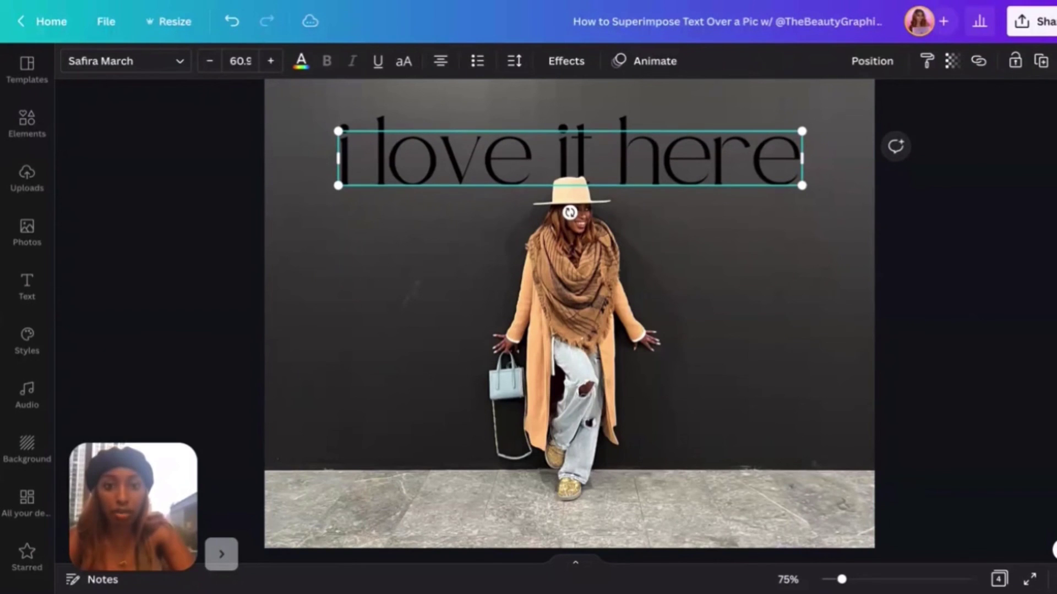
{"action": "left_click", "coordinate": [878, 62]}
{"action": "left_click", "coordinate": [998, 227]}
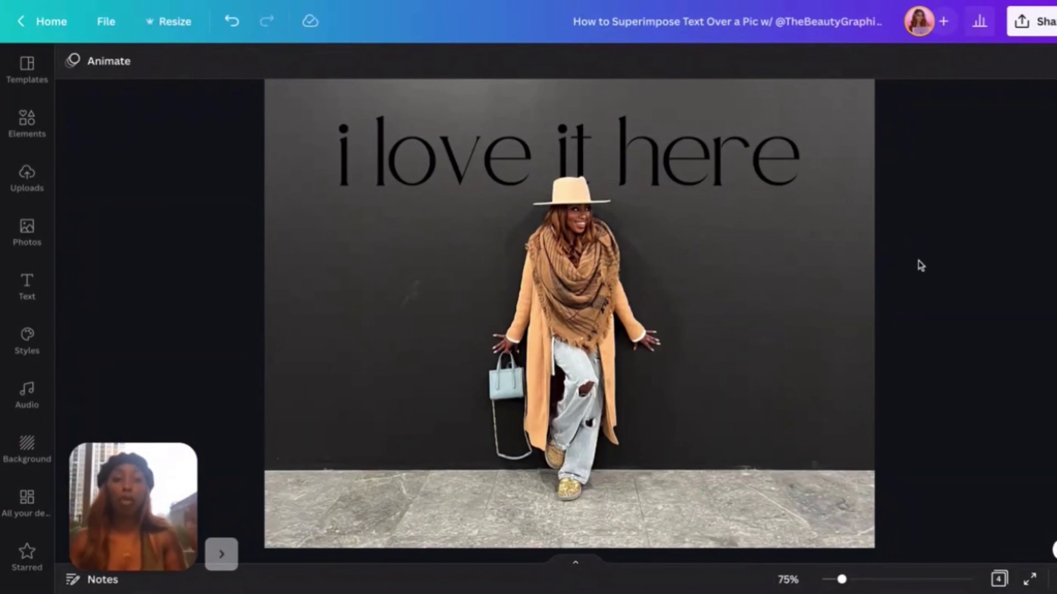
Step: Review the whole of page 2 at 50% zoom and move on past page 3 to the curved-text design on page 4
{"action": "key", "text": "ctrl+minus"}
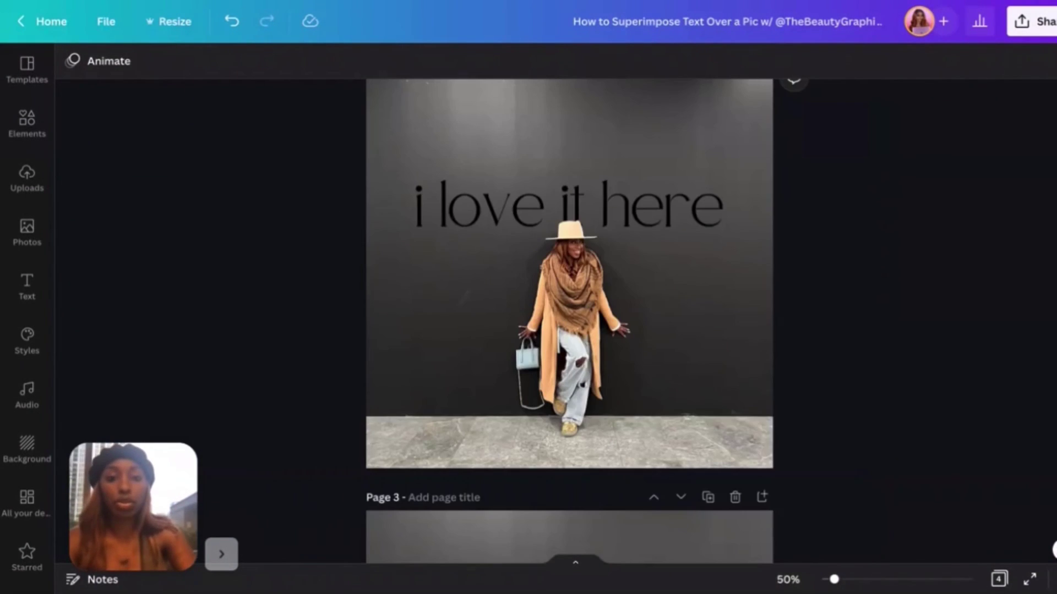
{"action": "scroll", "coordinate": [616, 238], "scroll_direction": "up", "scroll_amount": 1}
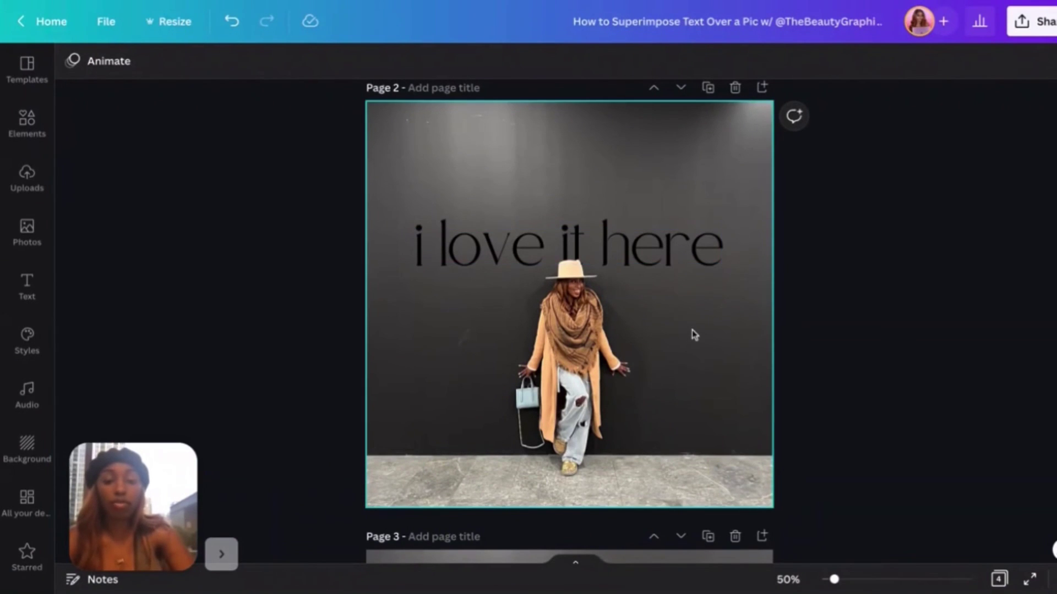
{"action": "left_click", "coordinate": [694, 259]}
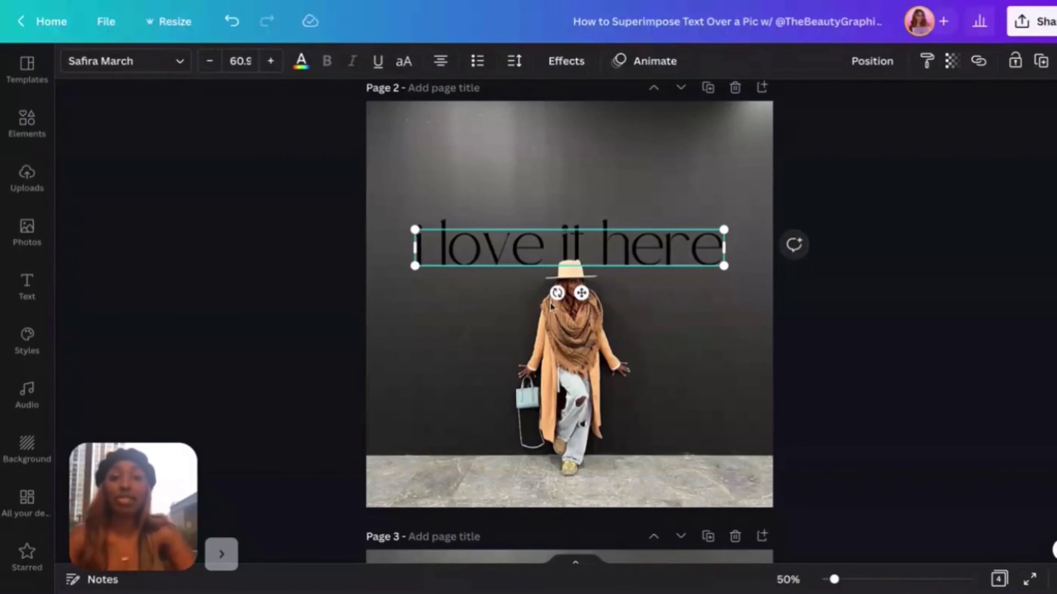
{"action": "scroll", "coordinate": [744, 365], "scroll_direction": "down", "scroll_amount": 5}
{"action": "scroll", "coordinate": [744, 368], "scroll_direction": "down", "scroll_amount": 8}
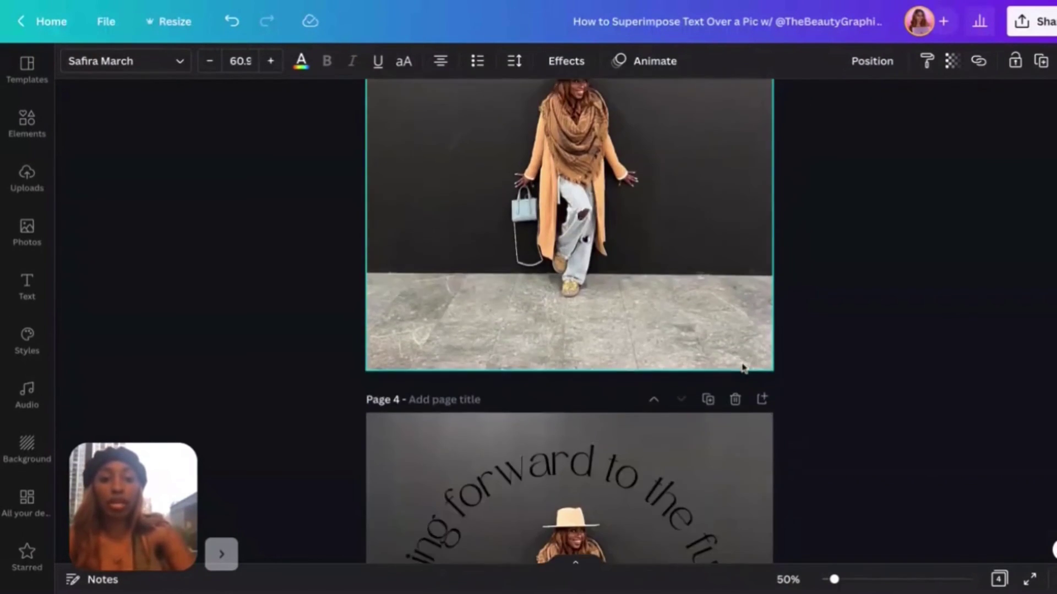